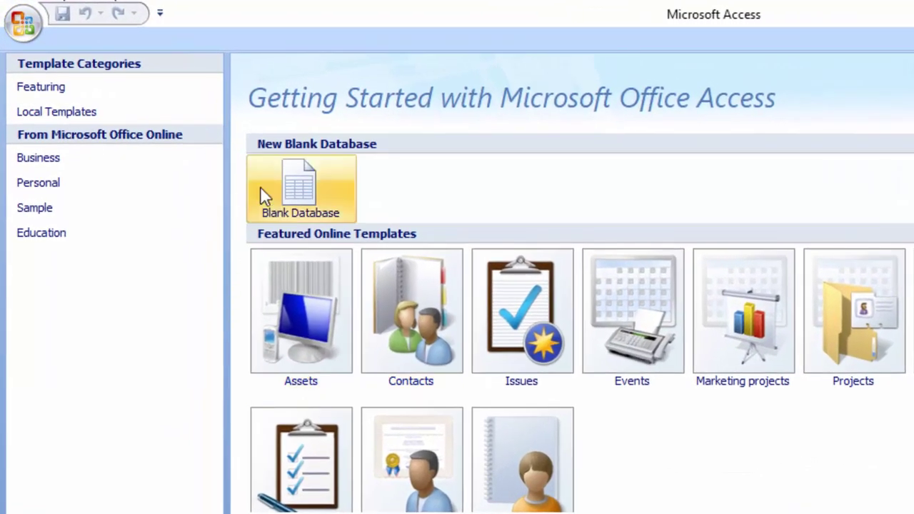
- Create the blank database Database207 and close its default Table1 without keeping it
left_click(170, 121)
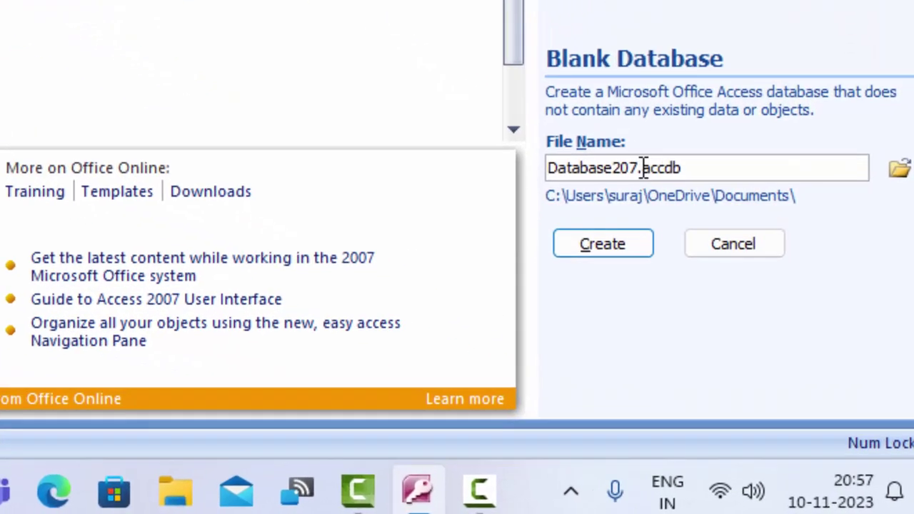
left_click(591, 223)
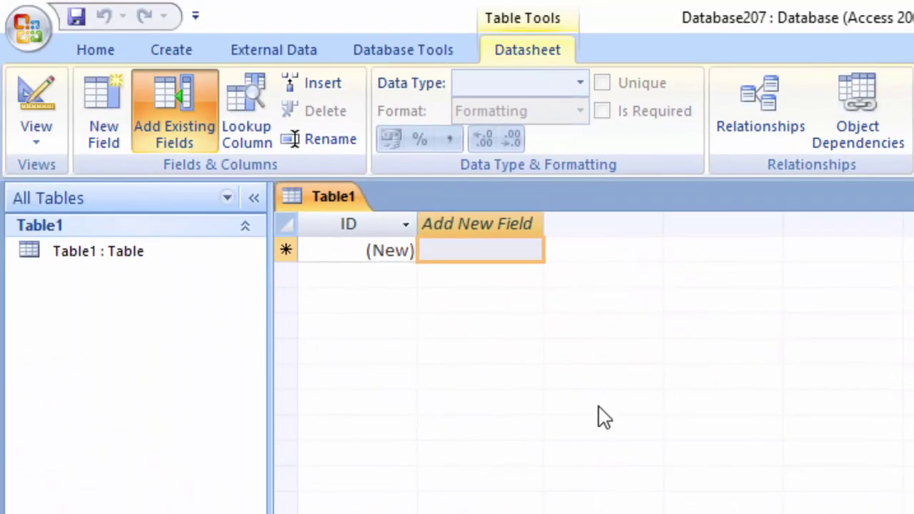
right_click(92, 260)
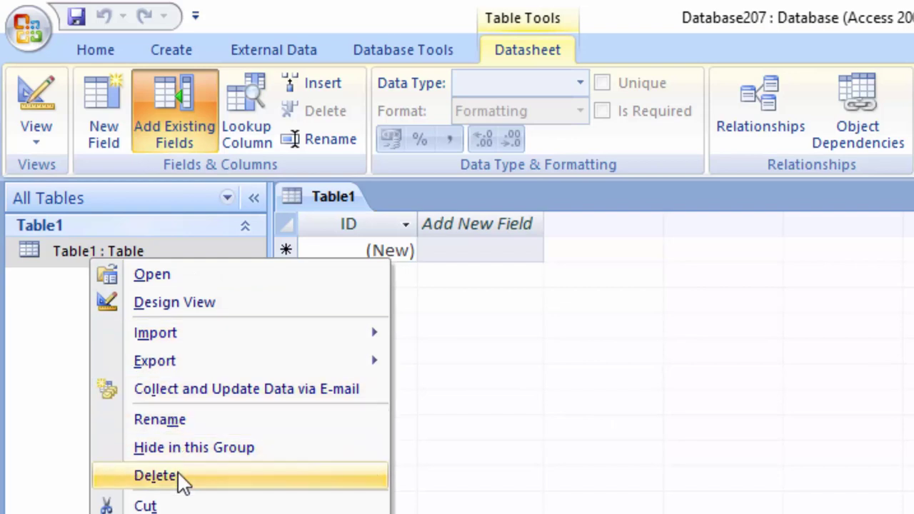
right_click(339, 198)
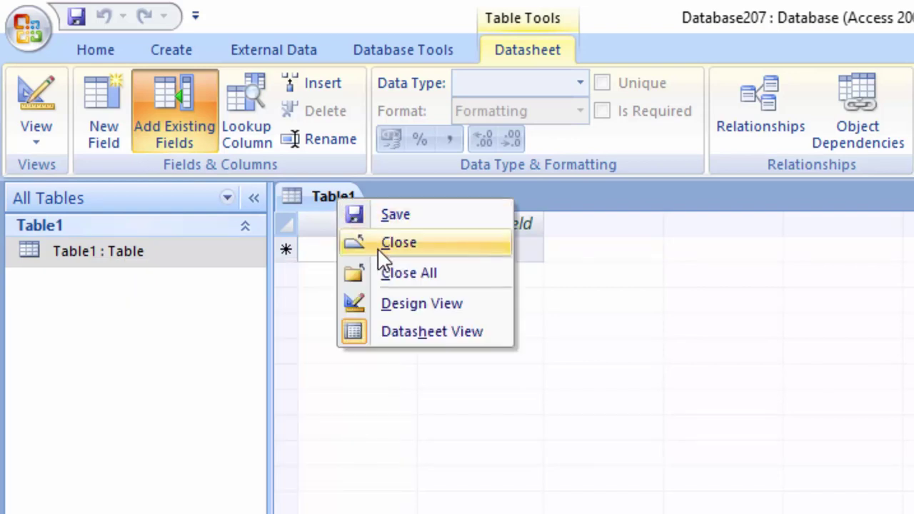
left_click(379, 247)
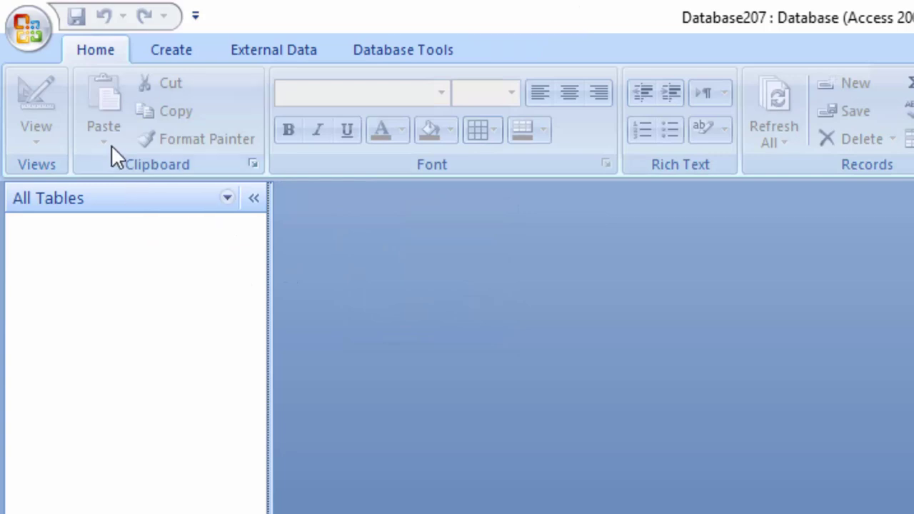
- Start a Query Design with no tables added and switch it to SQL view
left_click(187, 51)
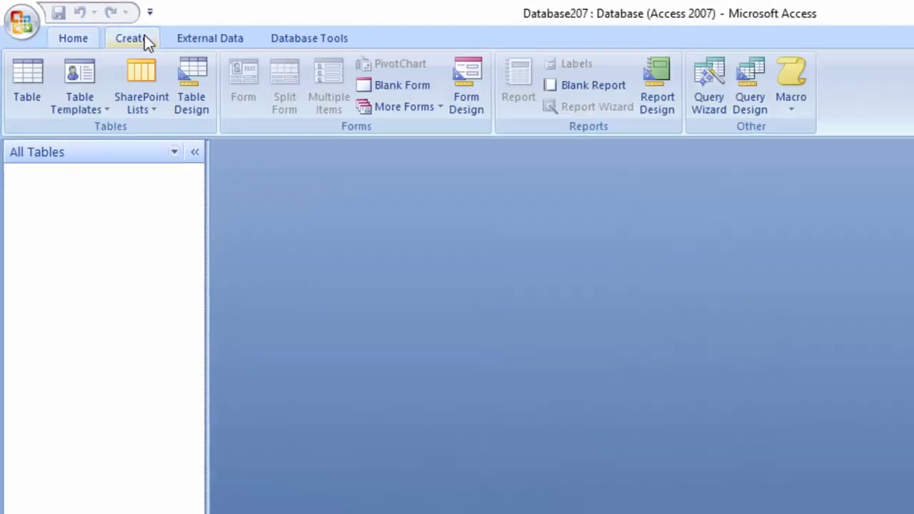
left_click(743, 100)
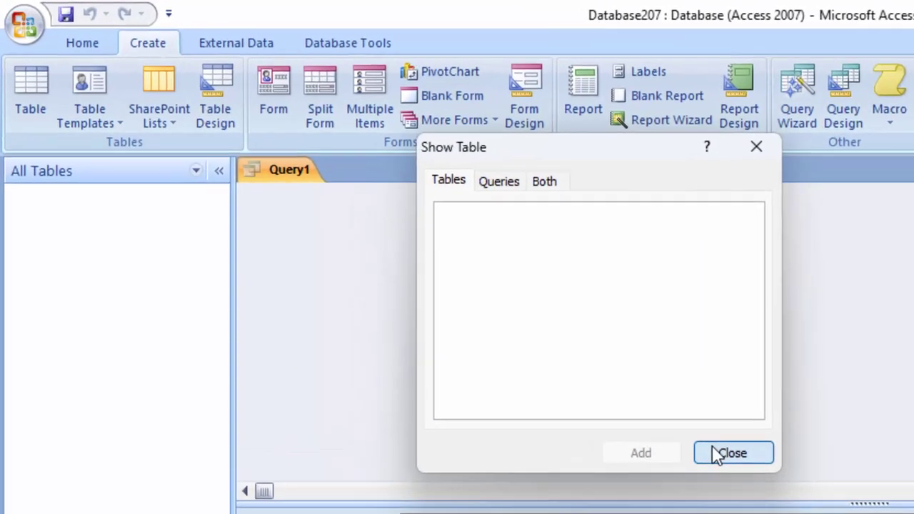
left_click(625, 393)
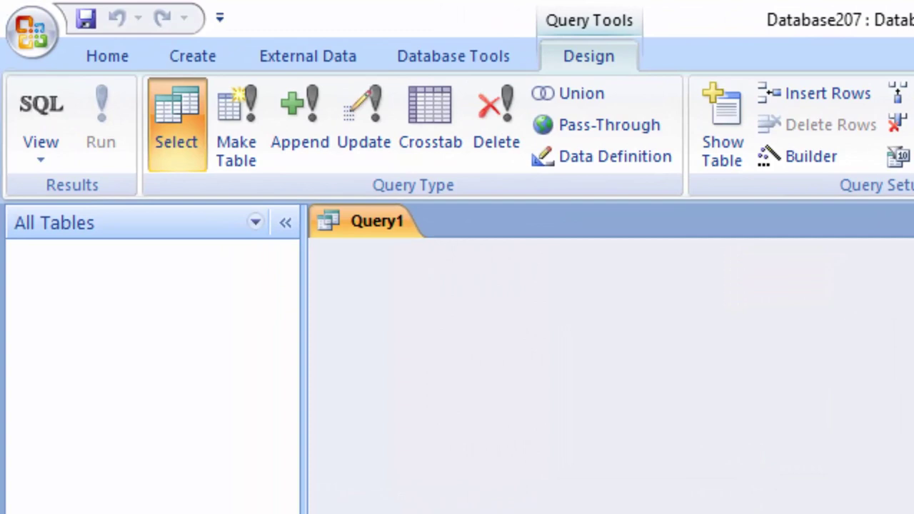
left_click(29, 112)
- Replace SELECT; with 'create table ShopT(Name_of_product char(15),Price currency,Exp_Date date);'
left_click(488, 286)
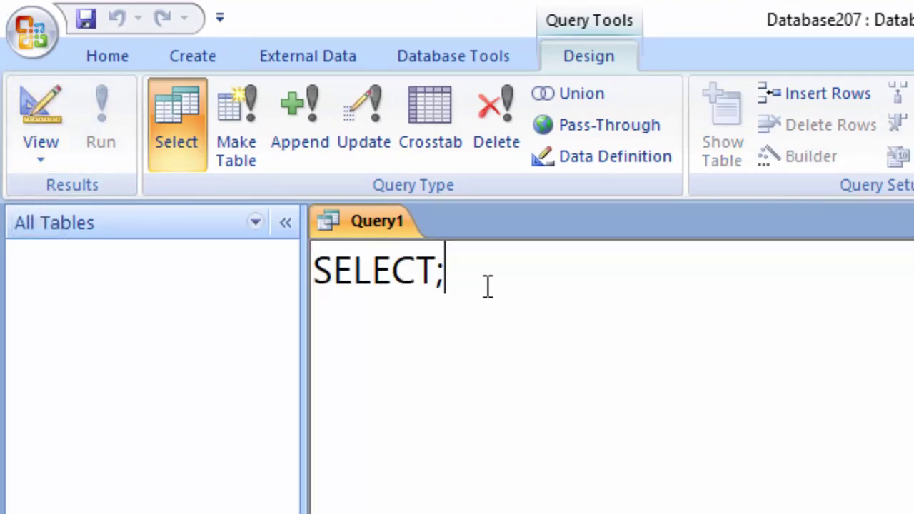
key("ctrl+a")
key("Delete")
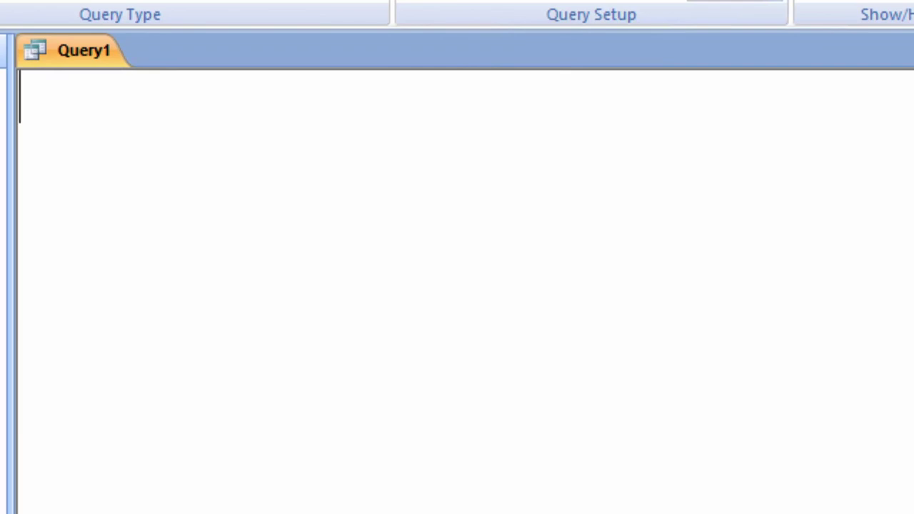
type("creat")
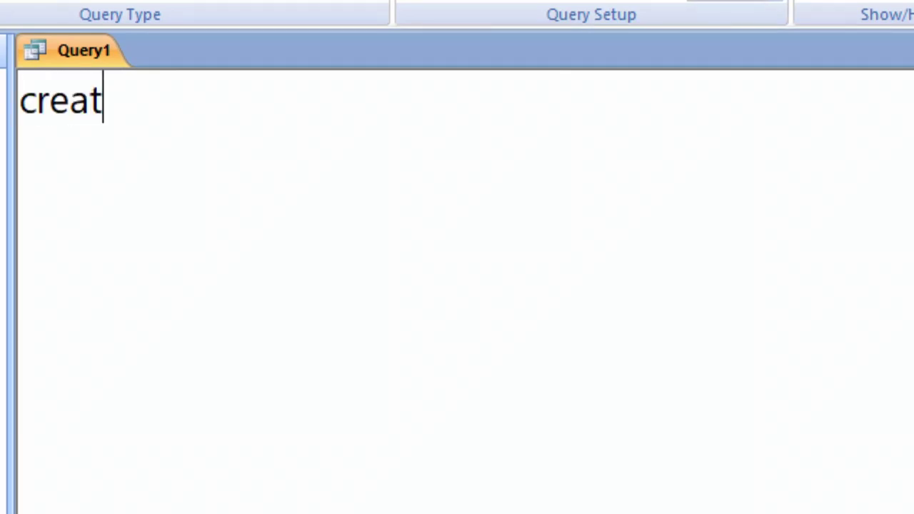
type("e")
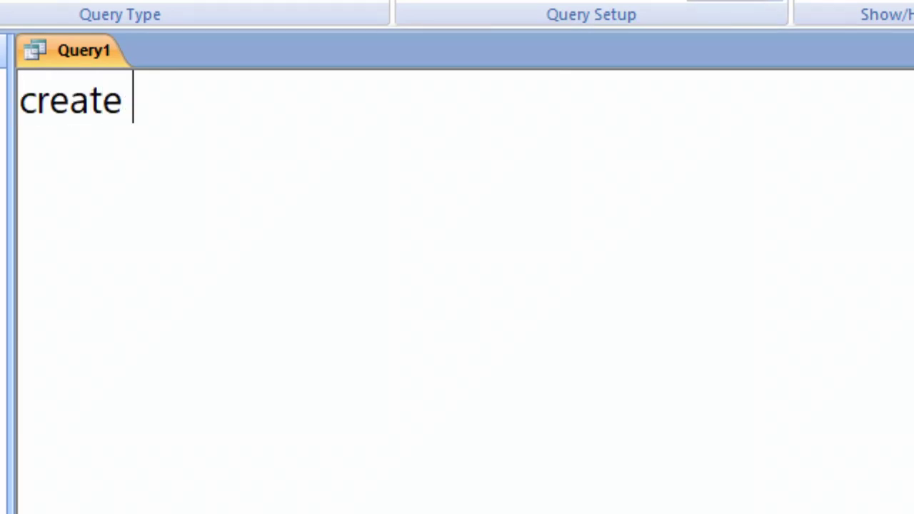
type(" table")
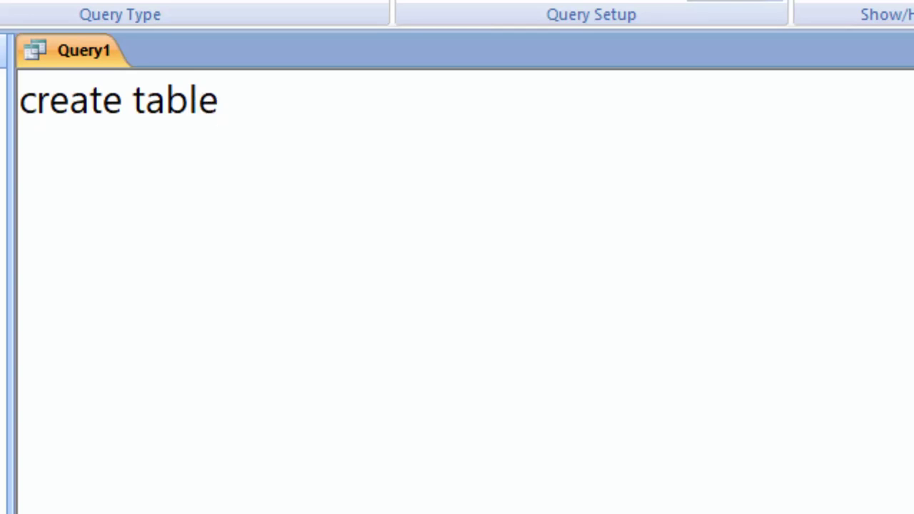
type("(")
key("BackSpace")
type("Shp")
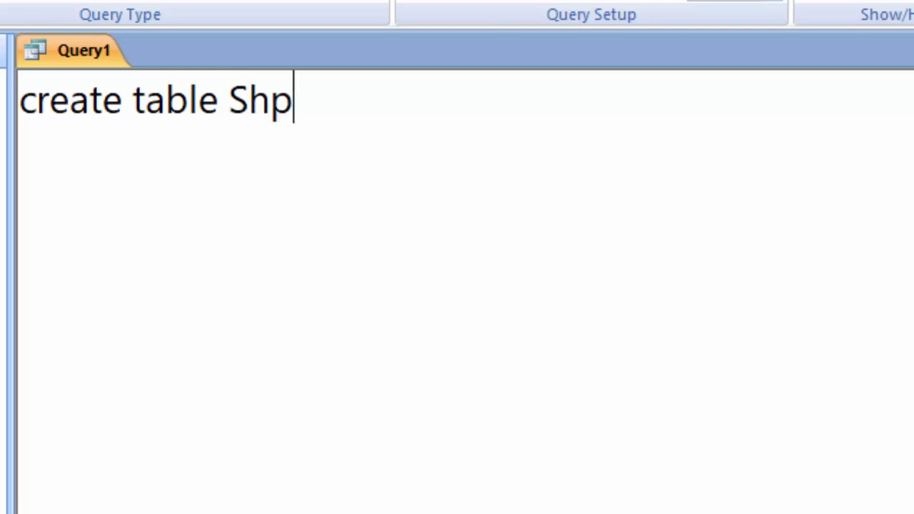
key("BackSpace")
type("op")
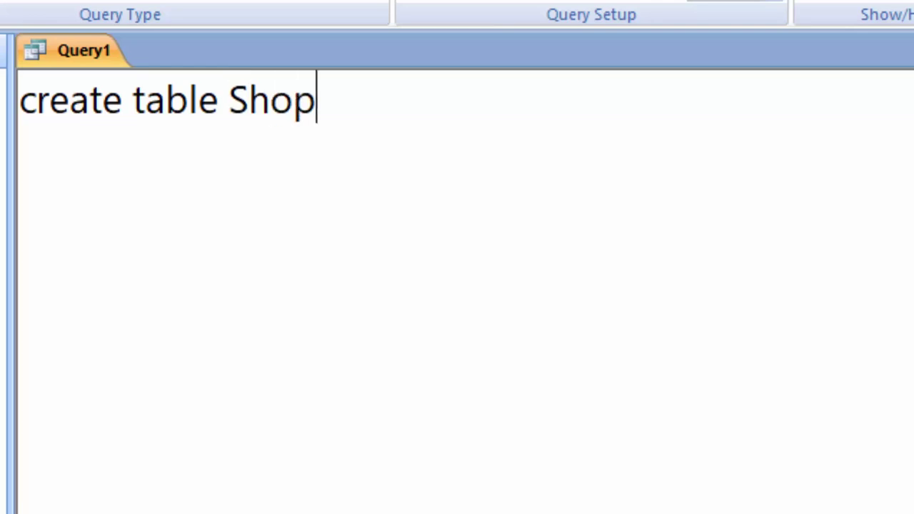
type("T(")
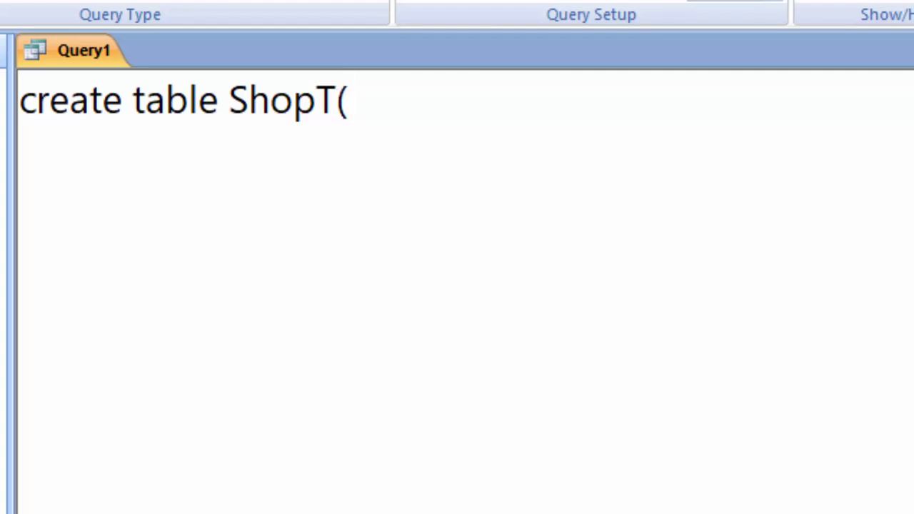
type("Na")
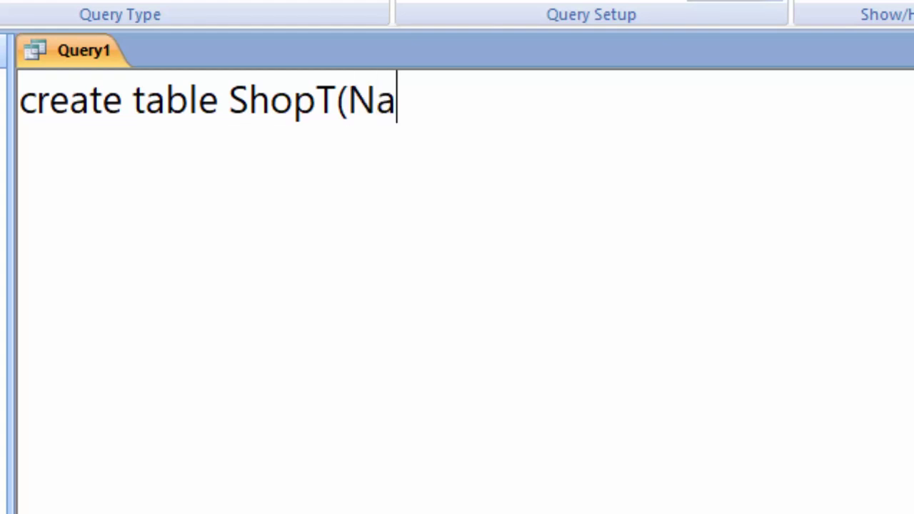
type("me_of")
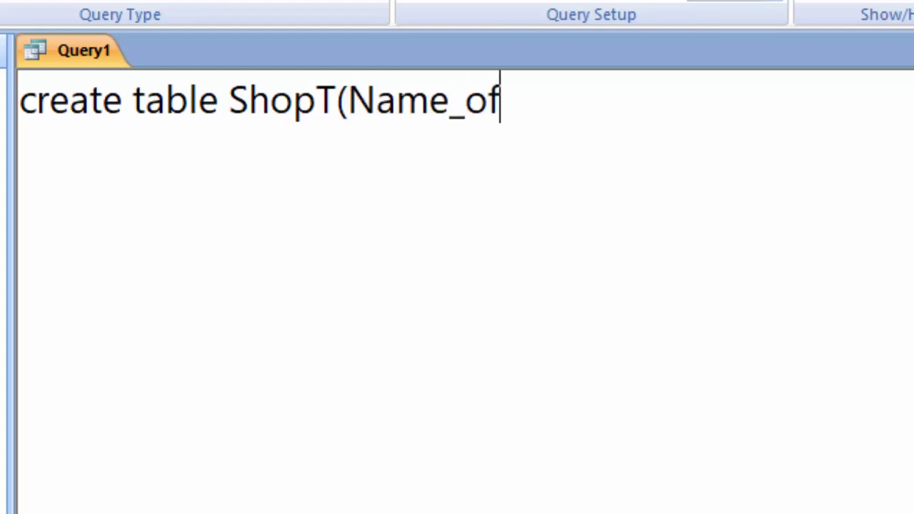
type("_prod")
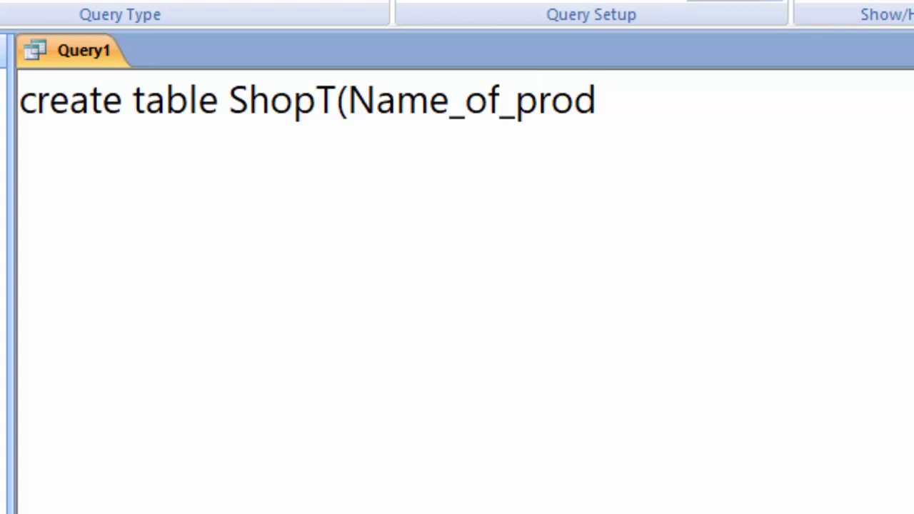
type("uct")
type(" c")
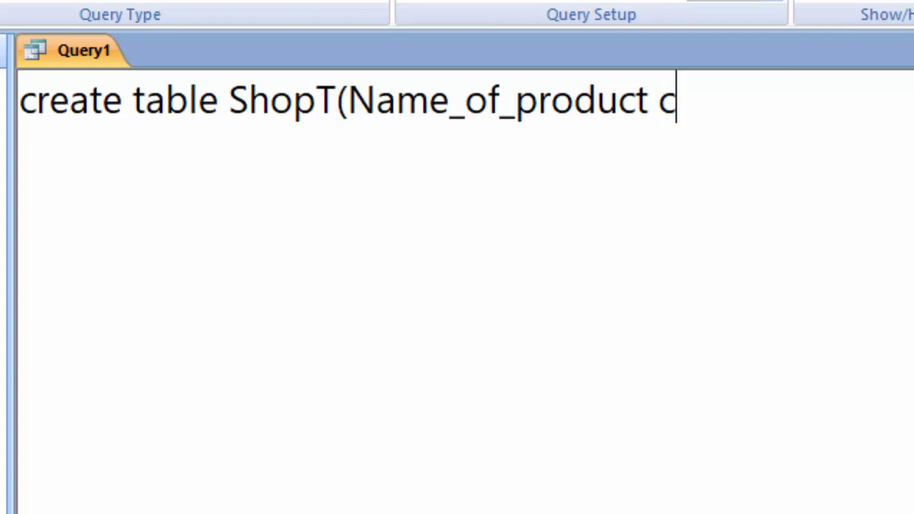
type("har(")
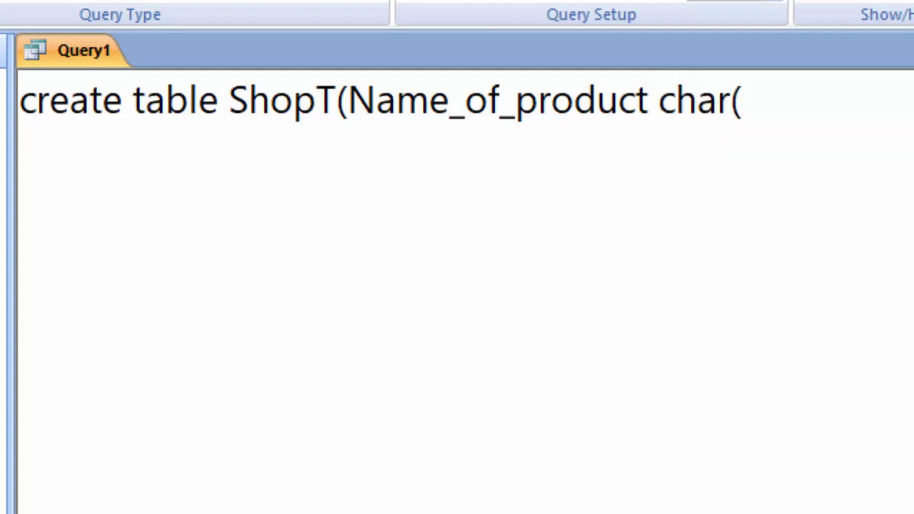
type("15)")
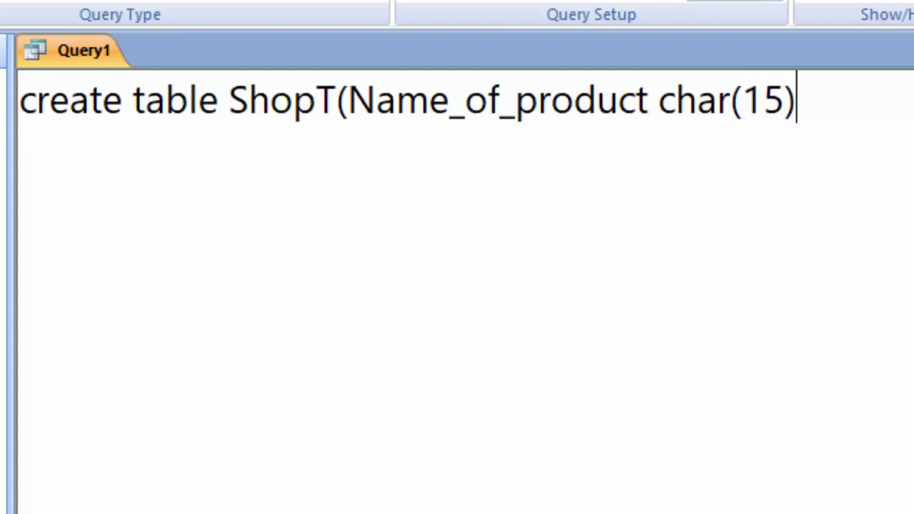
type(",")
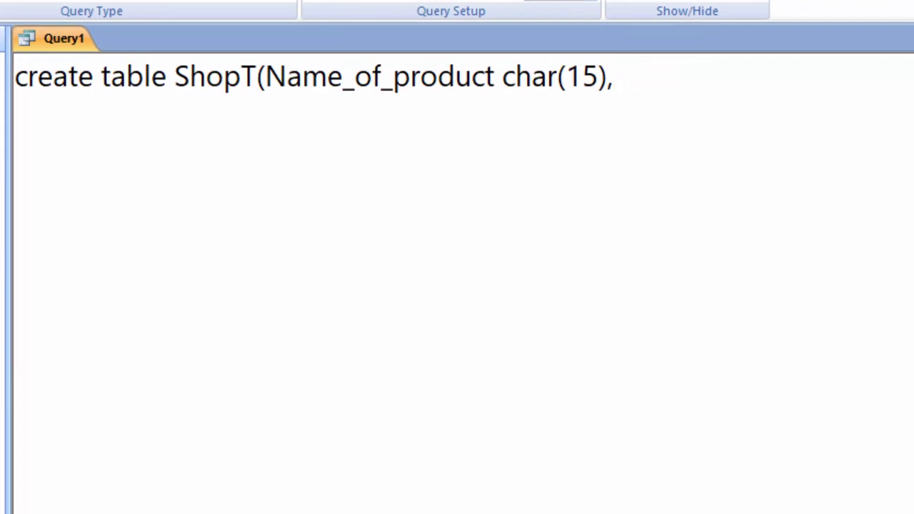
type("Pri")
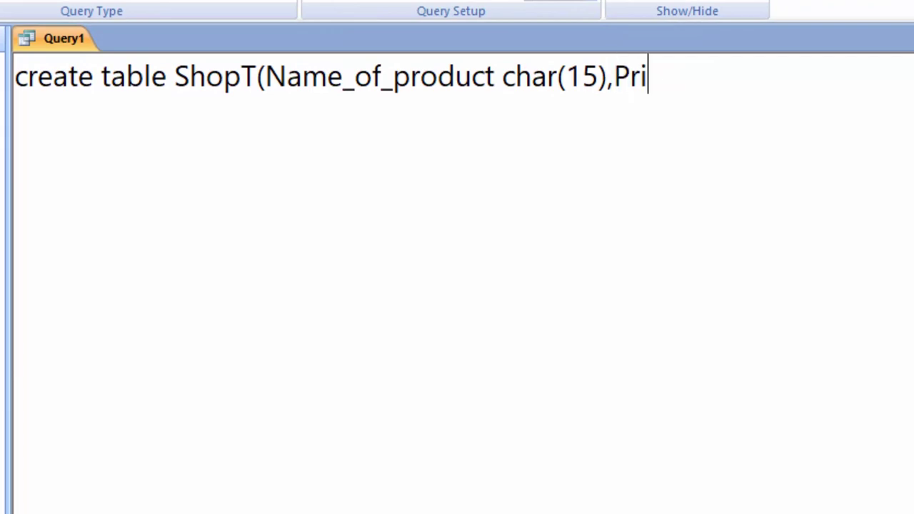
type("ce c")
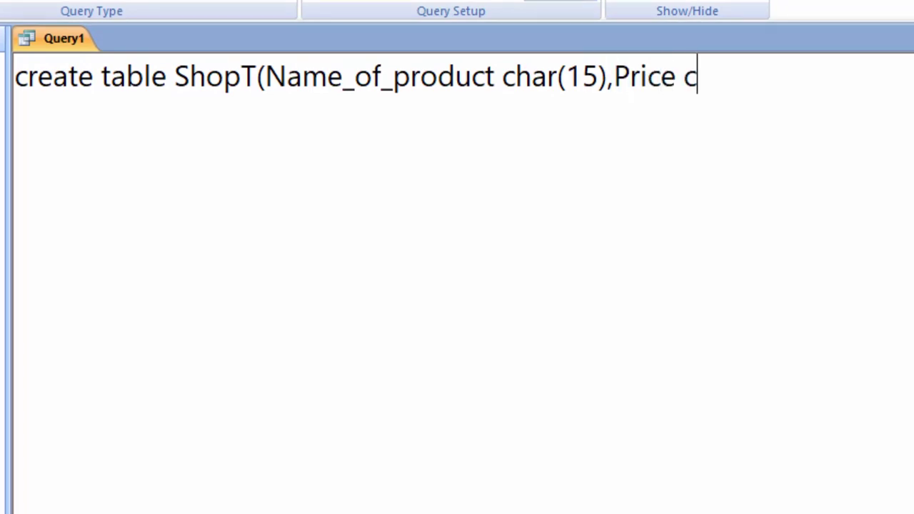
type("urre")
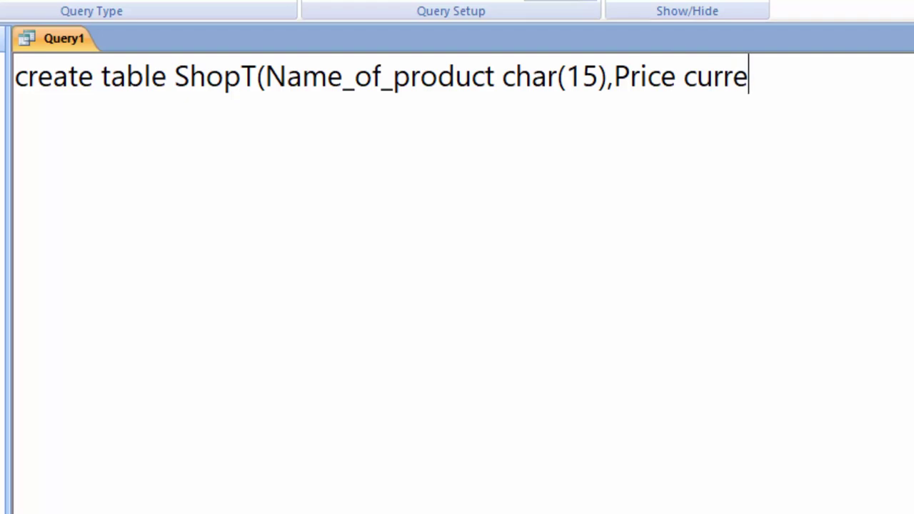
type("ncy")
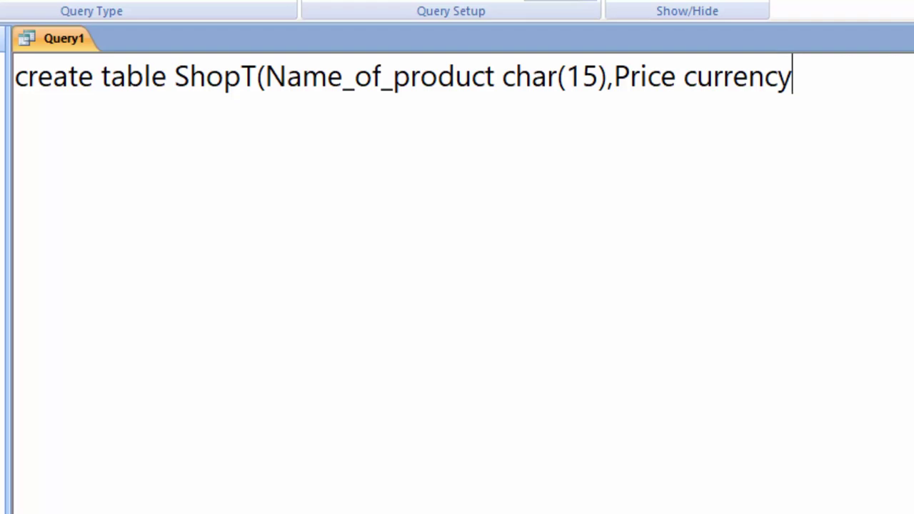
type(",")
type("Exp_")
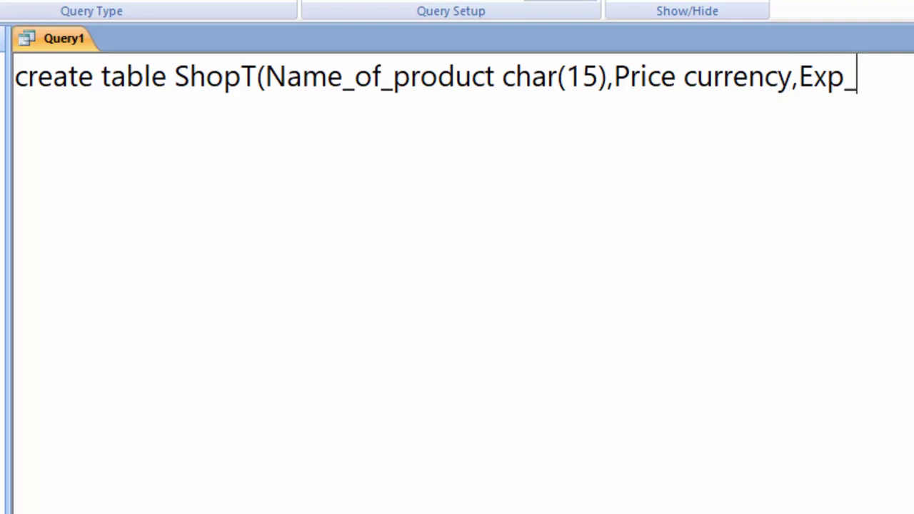
type("Date")
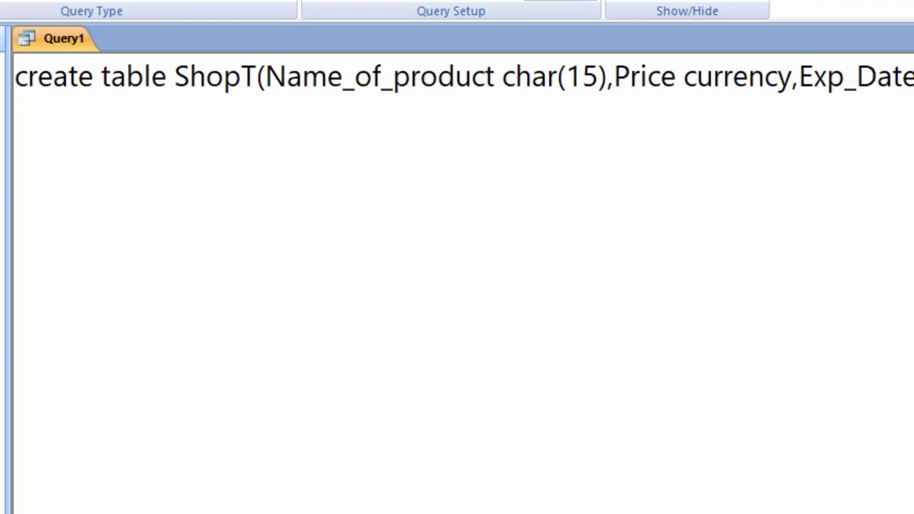
type("date)")
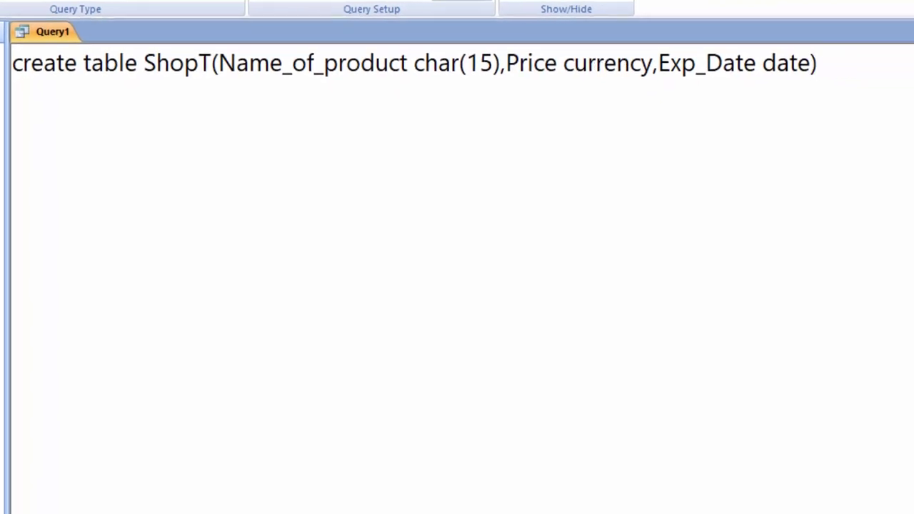
type(";")
- Open the empty ShopT table and widen its Exp_Date and Name_of_product columns
double_click(81, 162)
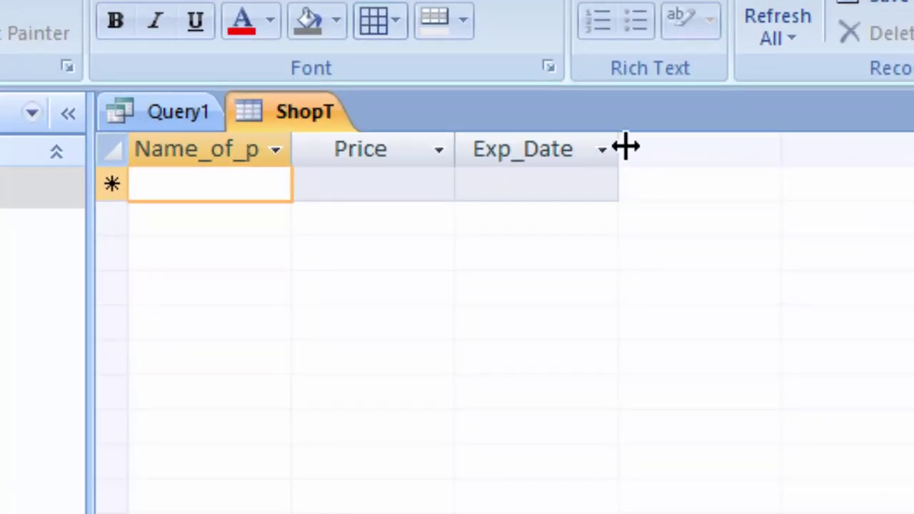
left_click_drag(626, 148, 661, 187)
left_click(289, 150)
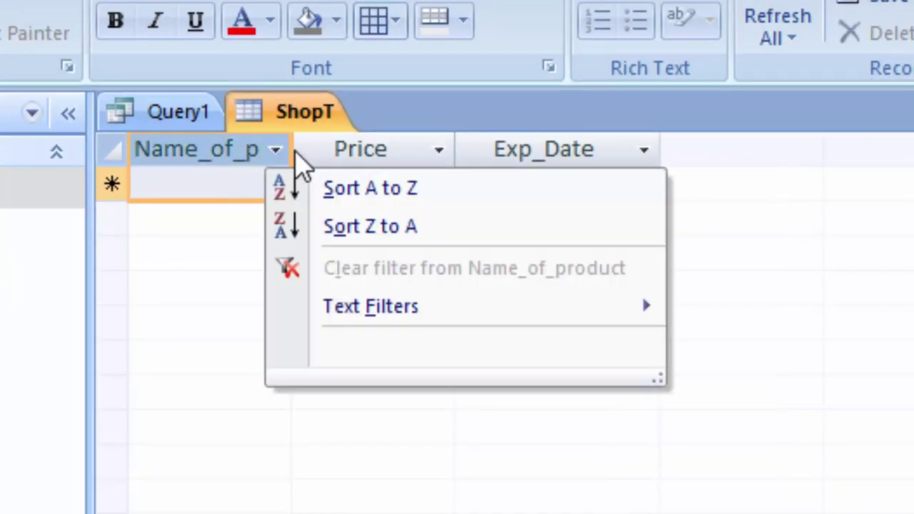
left_click(298, 147)
left_click_drag(298, 147, 377, 198)
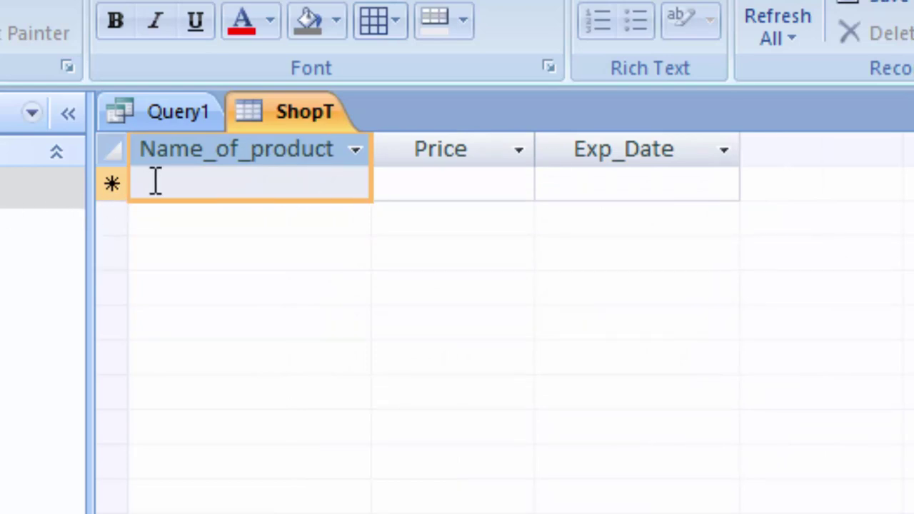
right_click(282, 121)
left_click(235, 138)
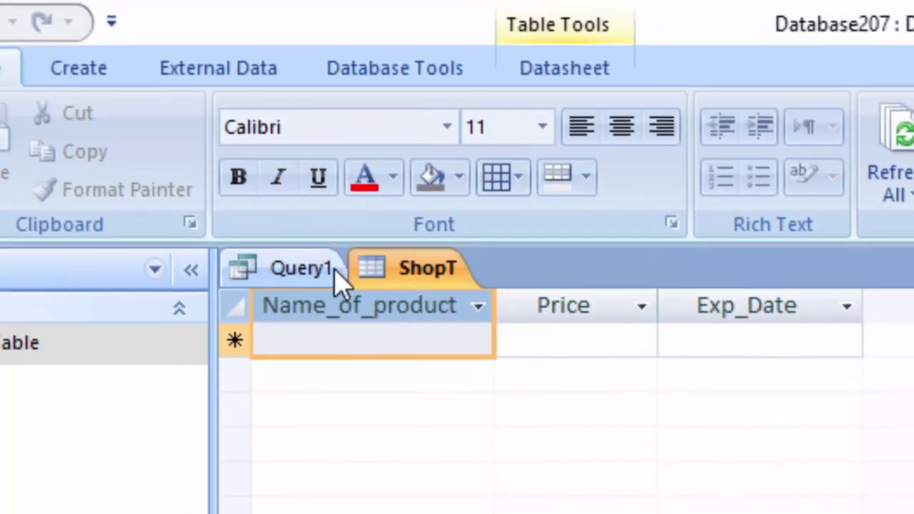
- Start a new query in design view with no tables added
left_click(245, 278)
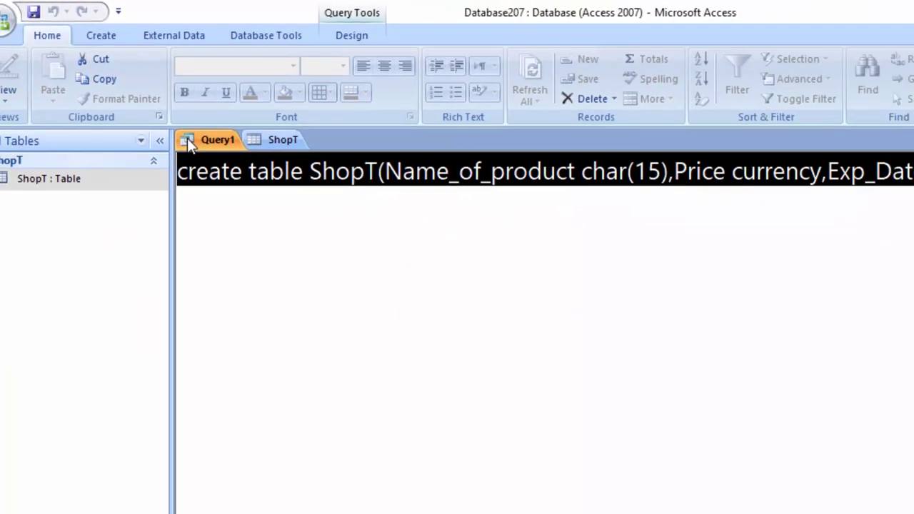
left_click(105, 30)
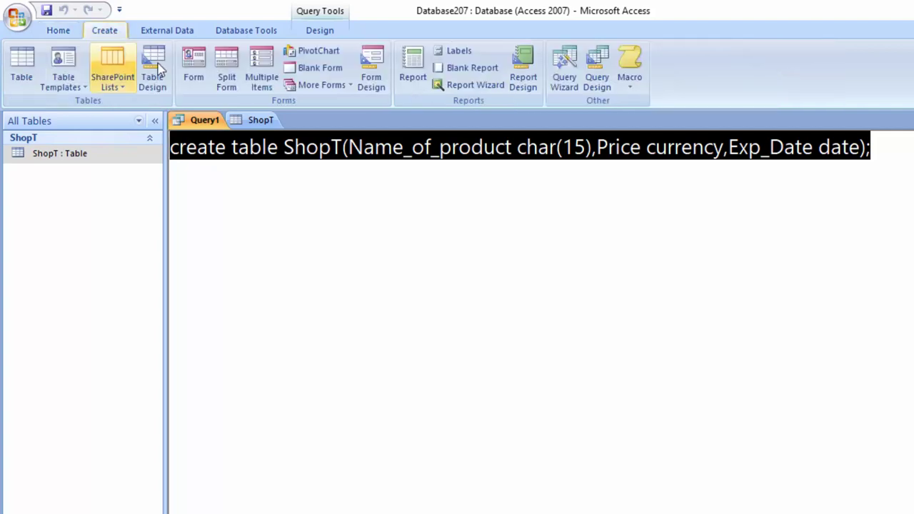
left_click(597, 72)
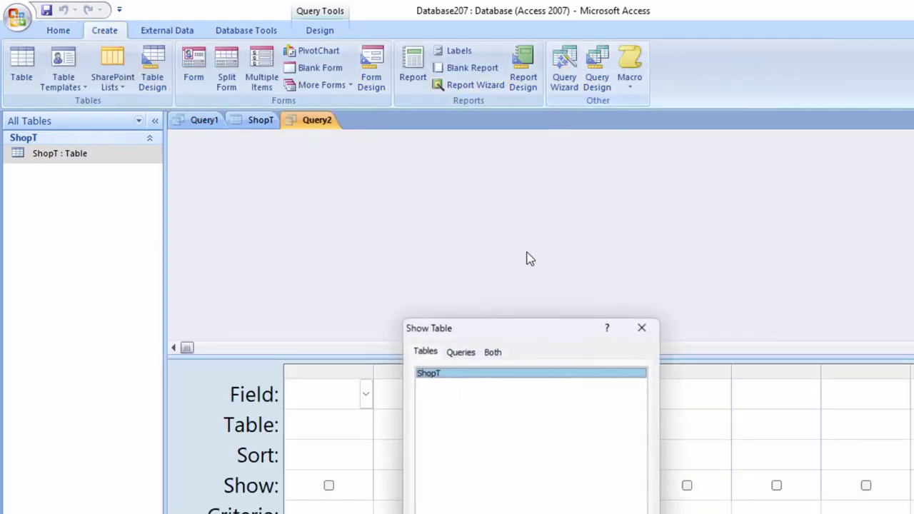
left_click(582, 500)
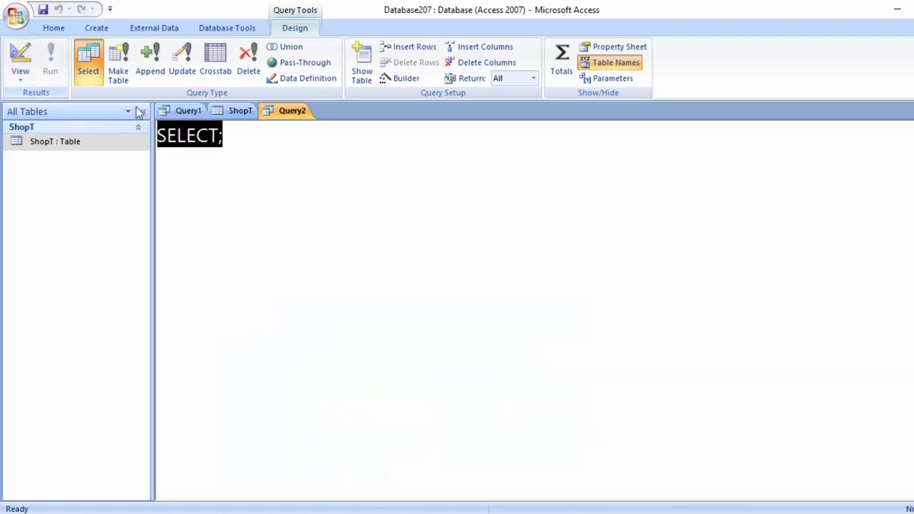
- In SQL view, write 'insert into ShopT(Name_of_product,Price,Exp_Date)', checking column names against ShopT
left_click(20, 56)
key("BackSpace")
type("inse")
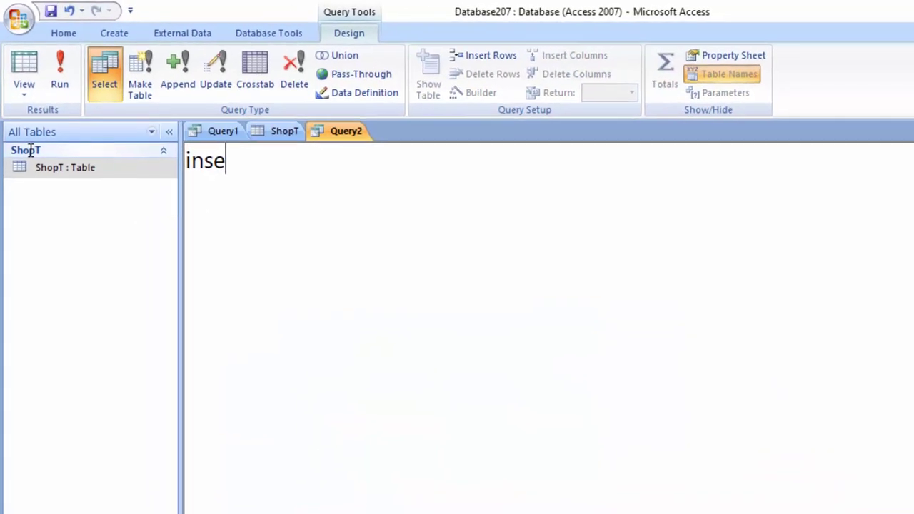
type("rt into ")
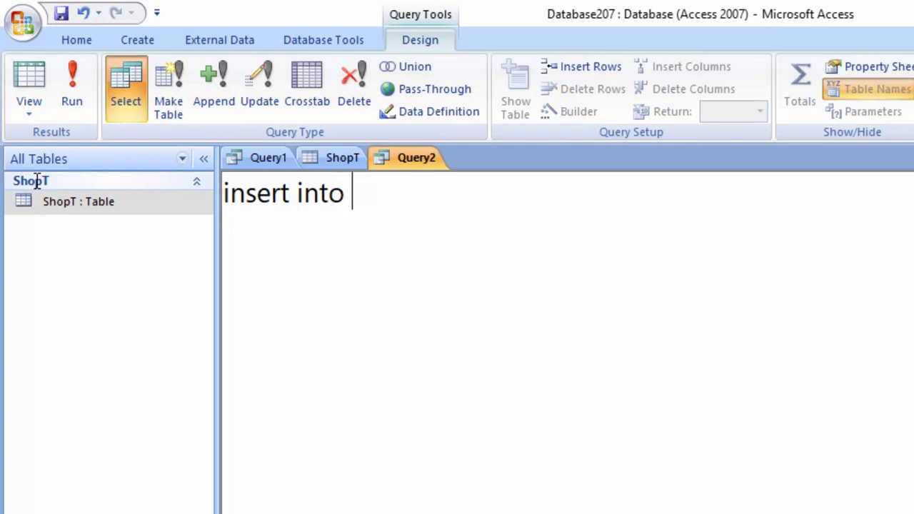
type("ShopT")
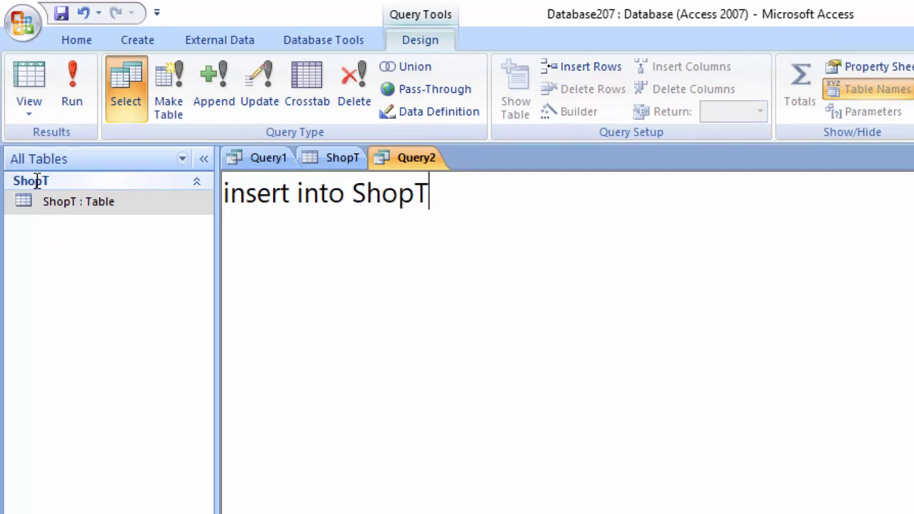
type("(")
double_click(53, 204)
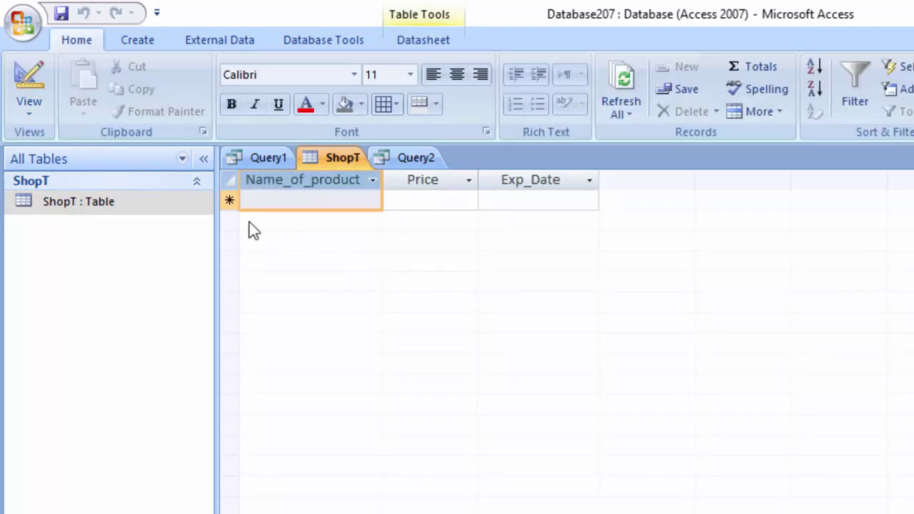
left_click(418, 160)
type("Nam")
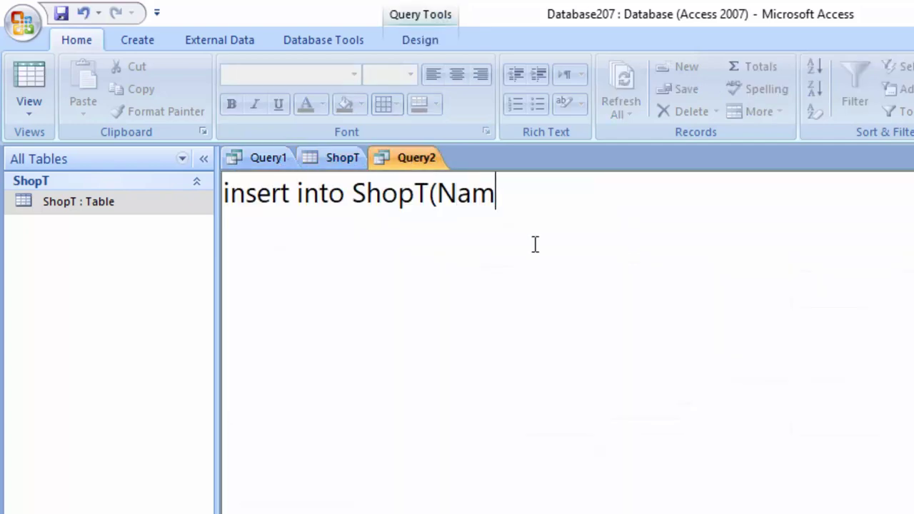
type("e_of")
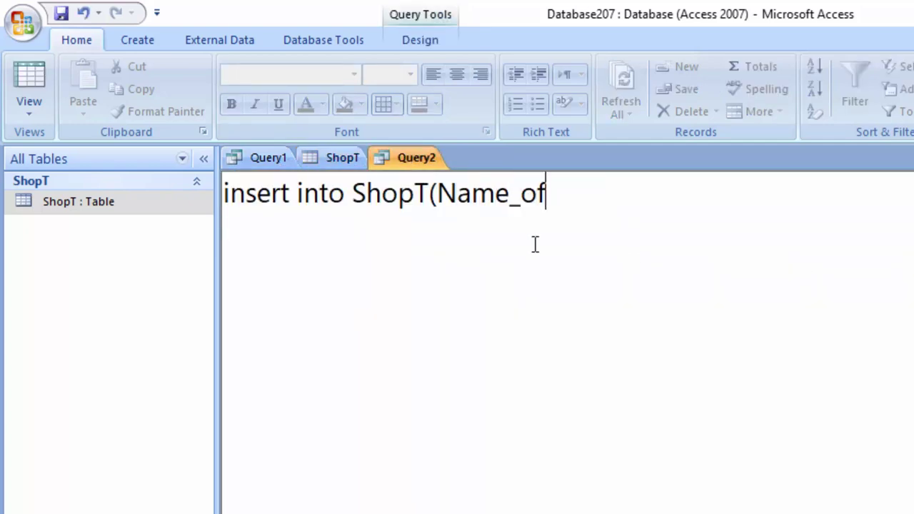
type("_produ")
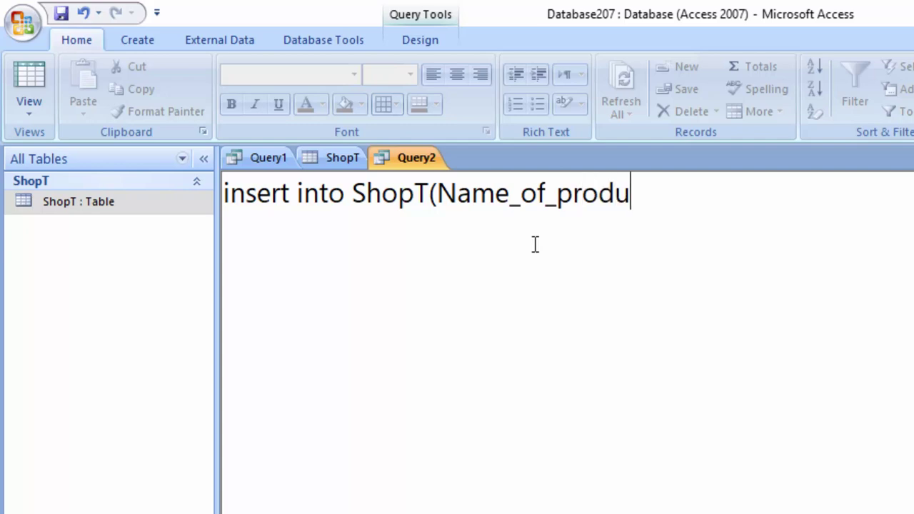
type("ct")
type(",")
type("P")
type("ri")
type("ce")
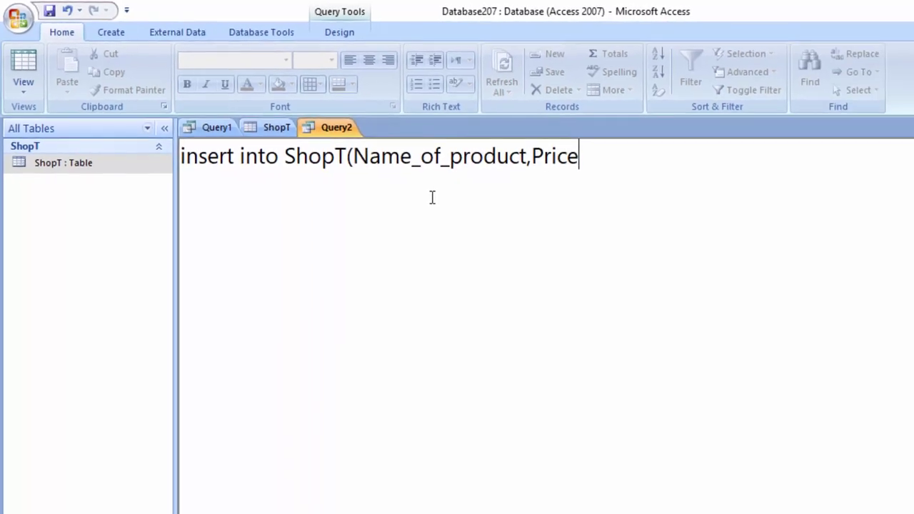
type(",Ex")
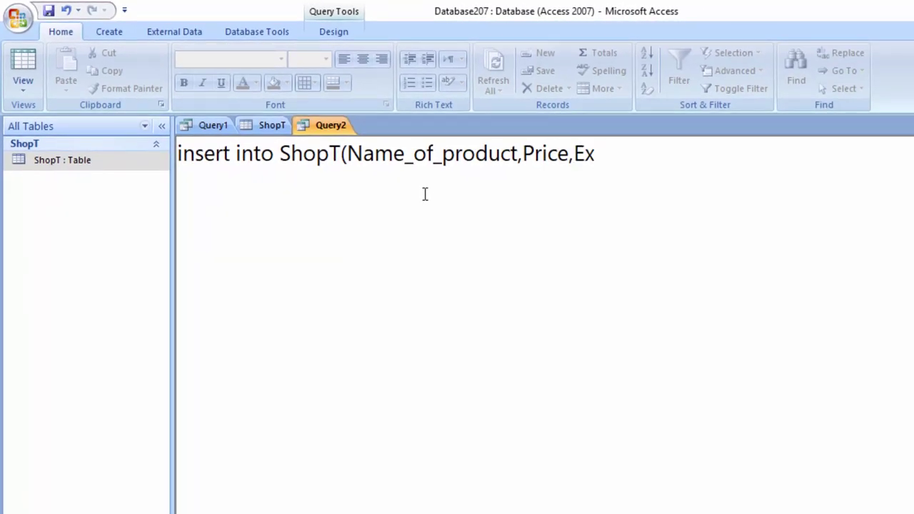
type("pir")
type("y")
key("BackSpace")
key("BackSpace")
key("BackSpace")
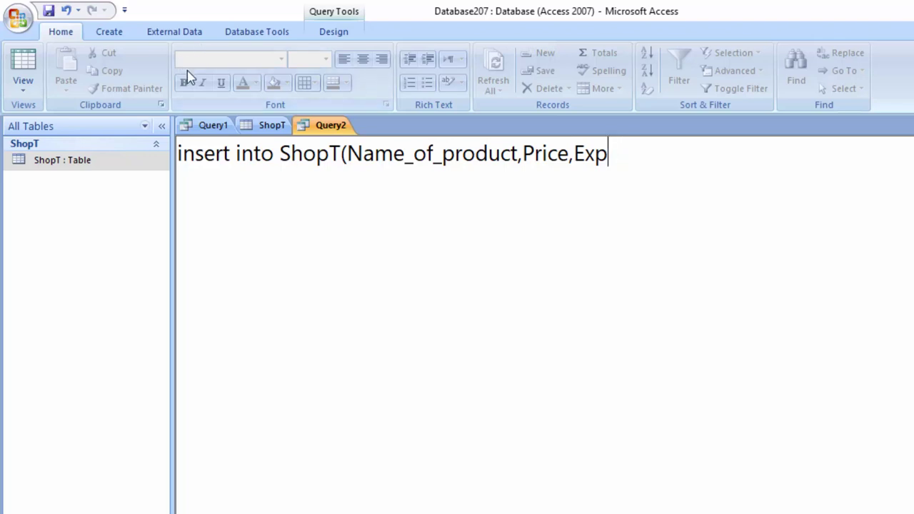
left_click(270, 127)
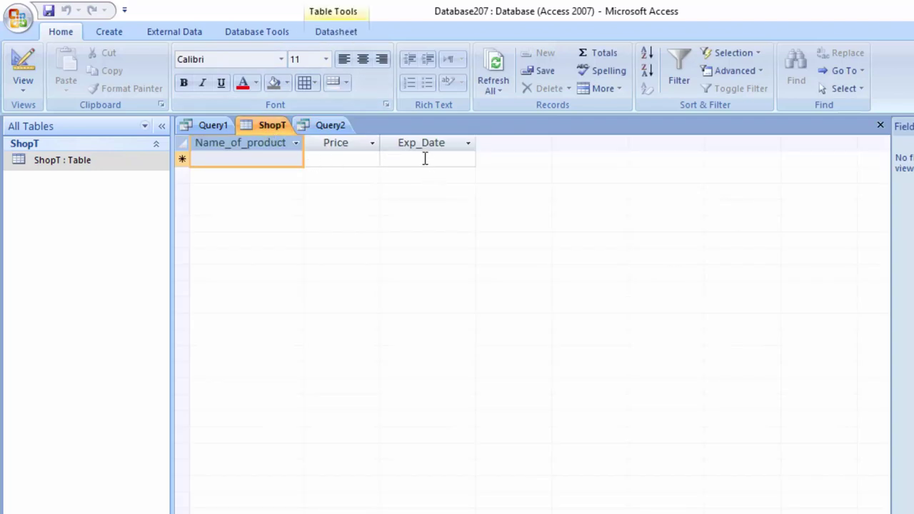
left_click(321, 129)
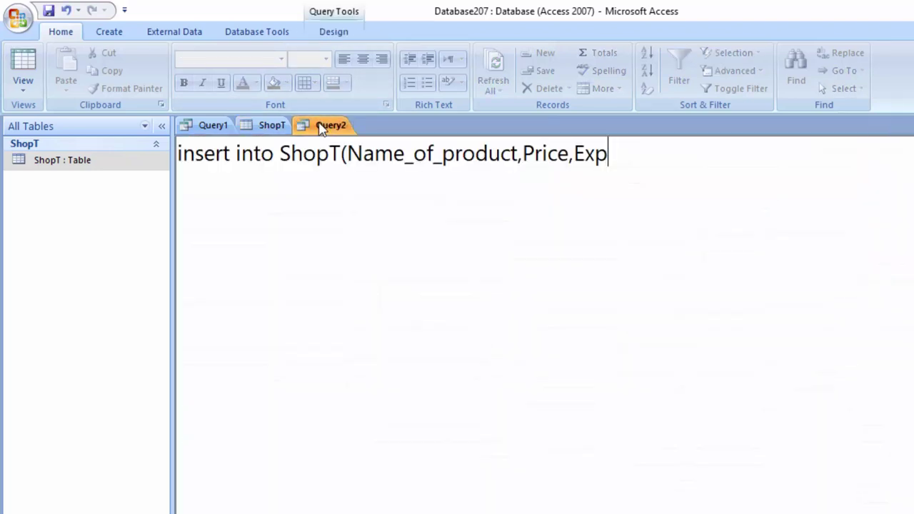
type("_")
type("Date")
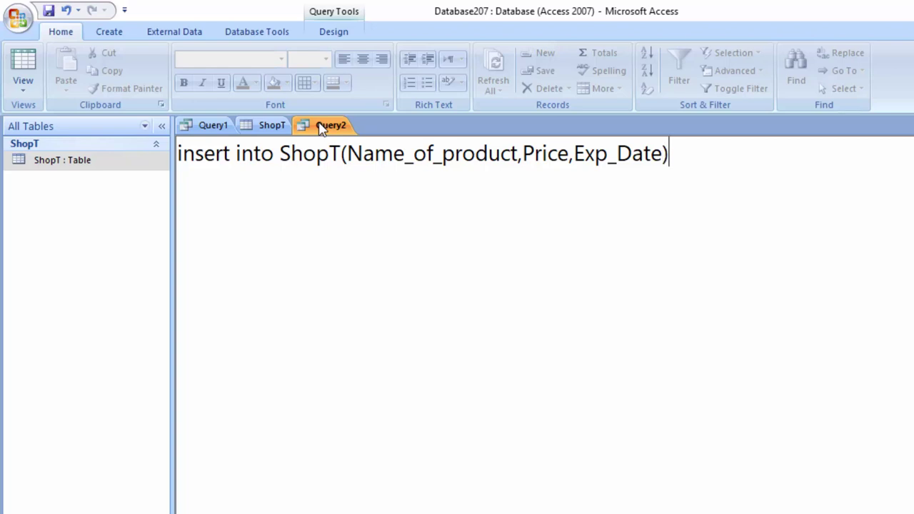
left_click(321, 127)
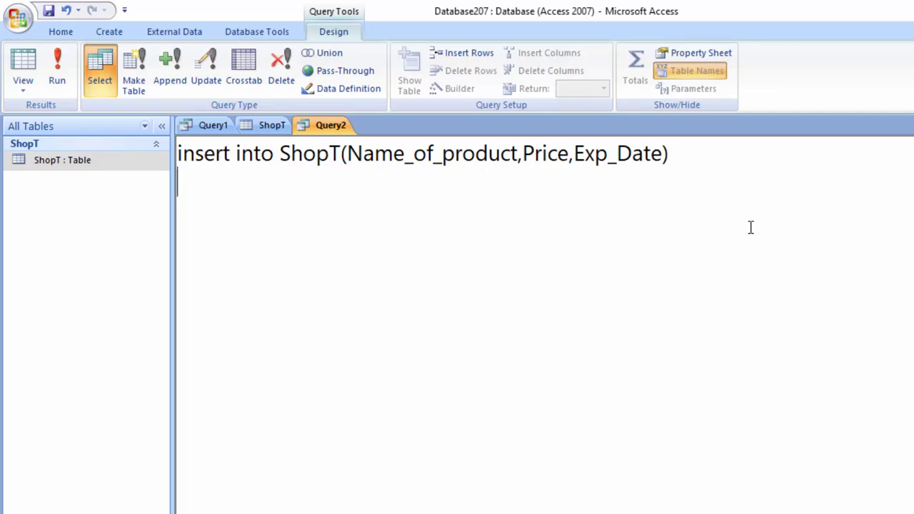
- Complete the insert with values('Sugar',50,'1/5/2025'); and confirm appending the row
type("value")
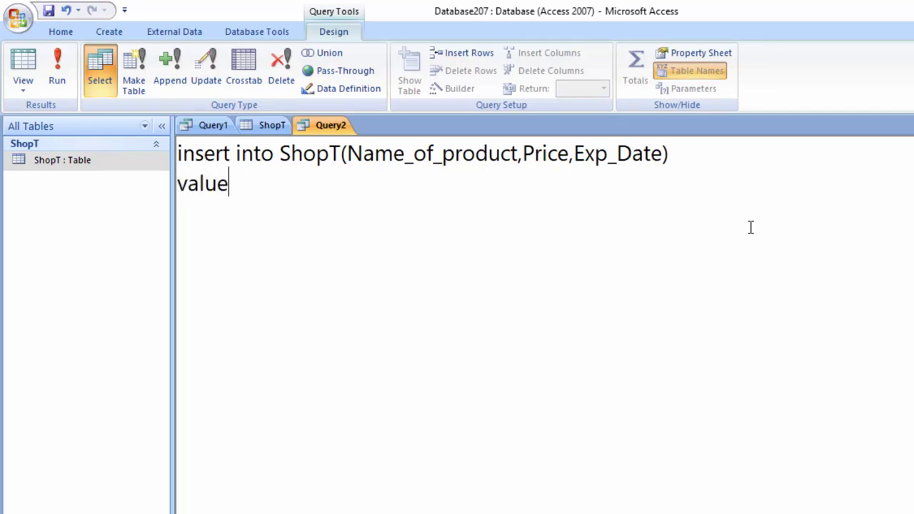
type("s('")
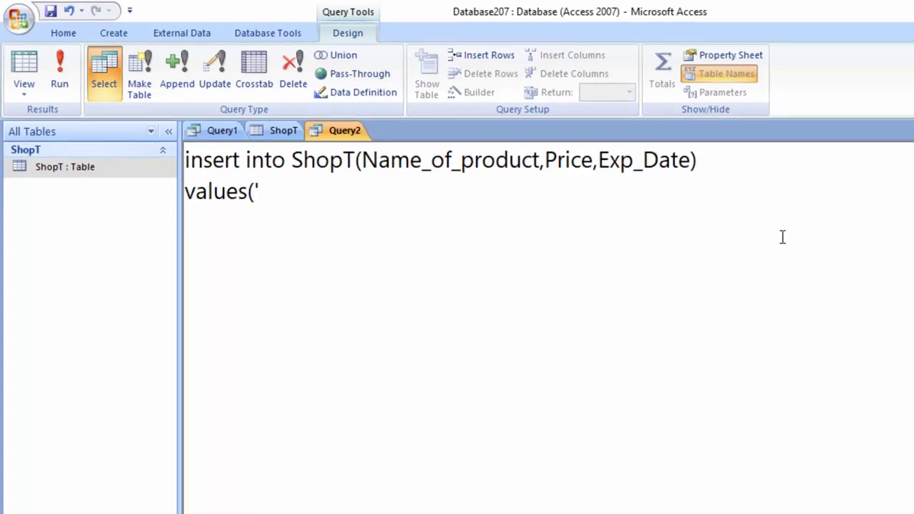
type("Suga")
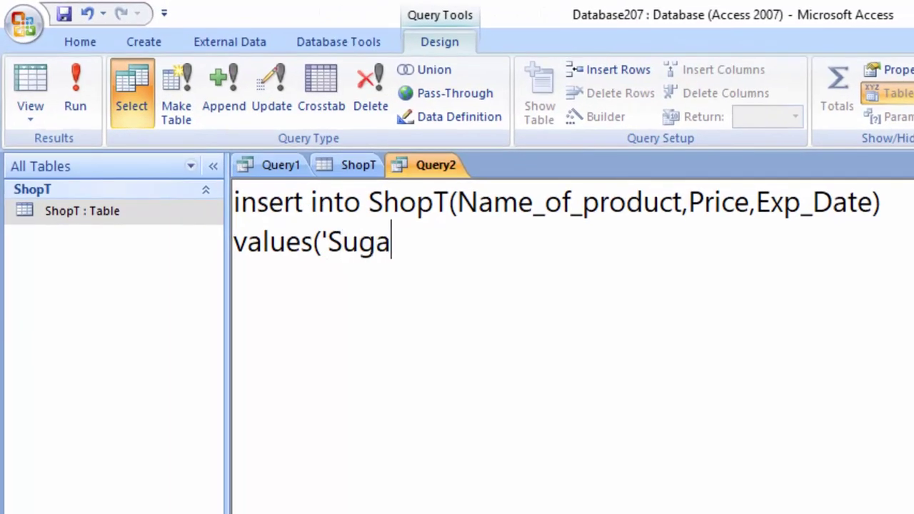
type("r'")
type(",")
type("5")
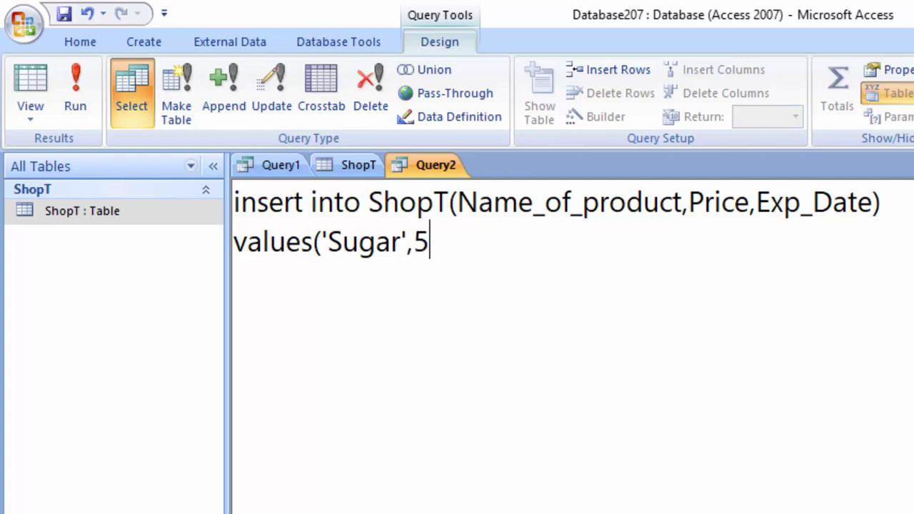
type("0,")
type("'")
type("1/")
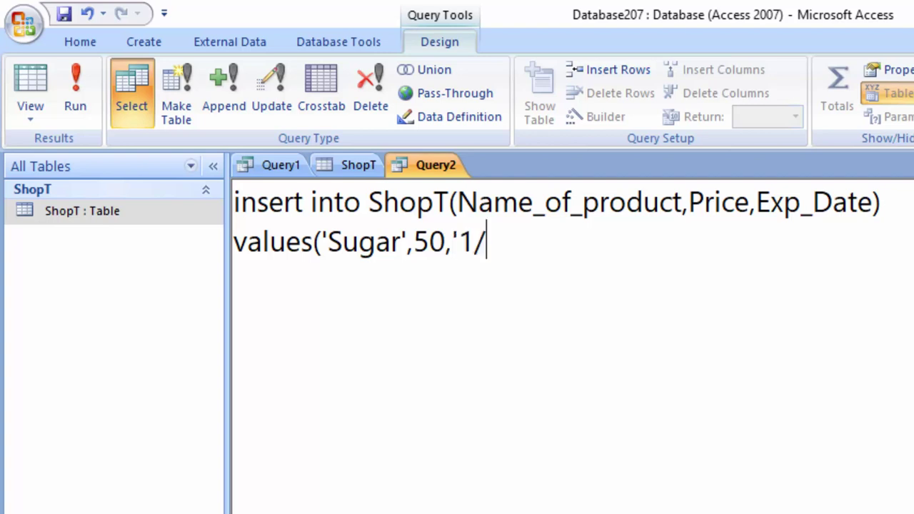
type("5/2")
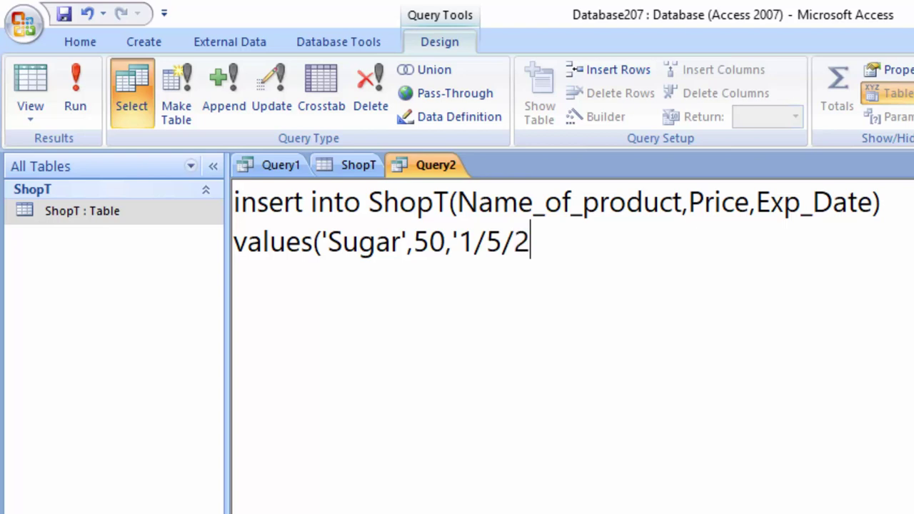
type("025")
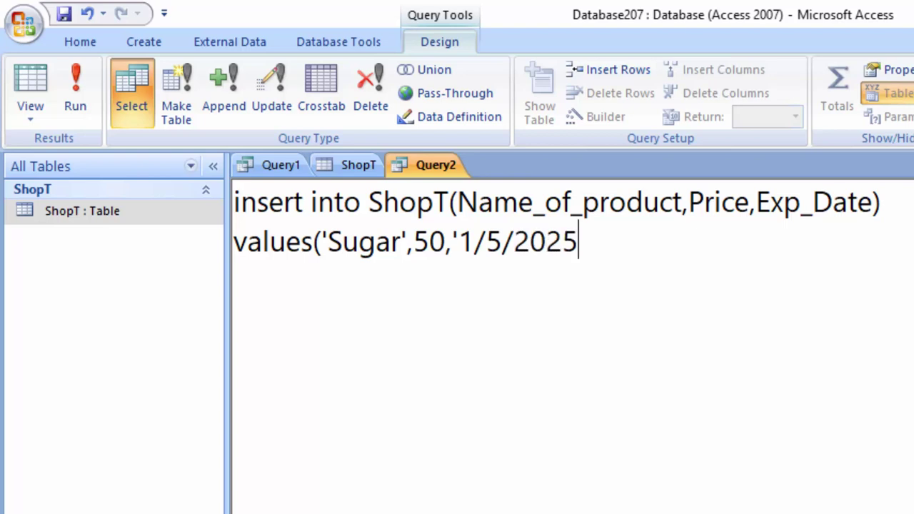
type("'")
type(");")
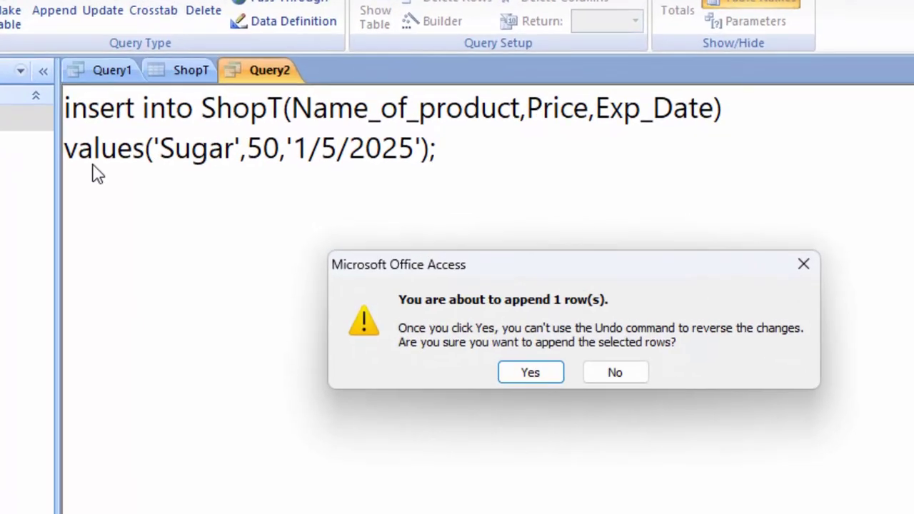
left_click_drag(474, 267, 581, 85)
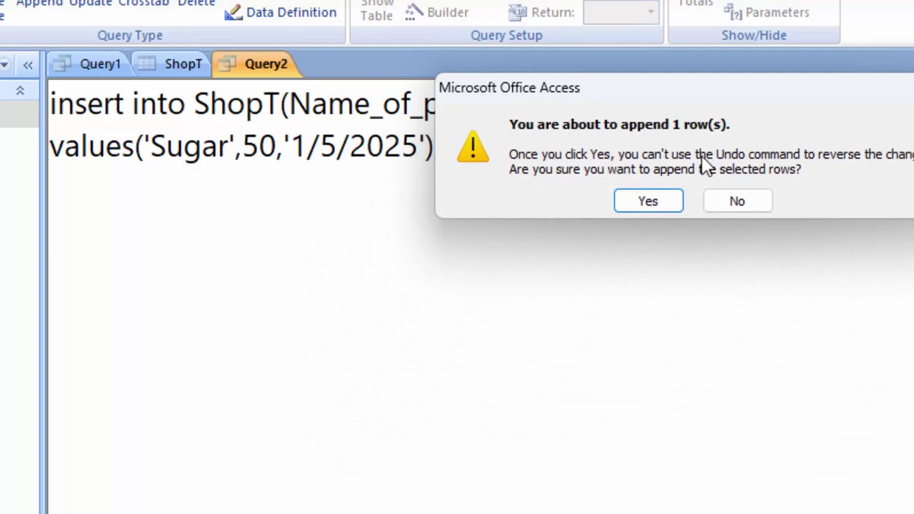
left_click(641, 211)
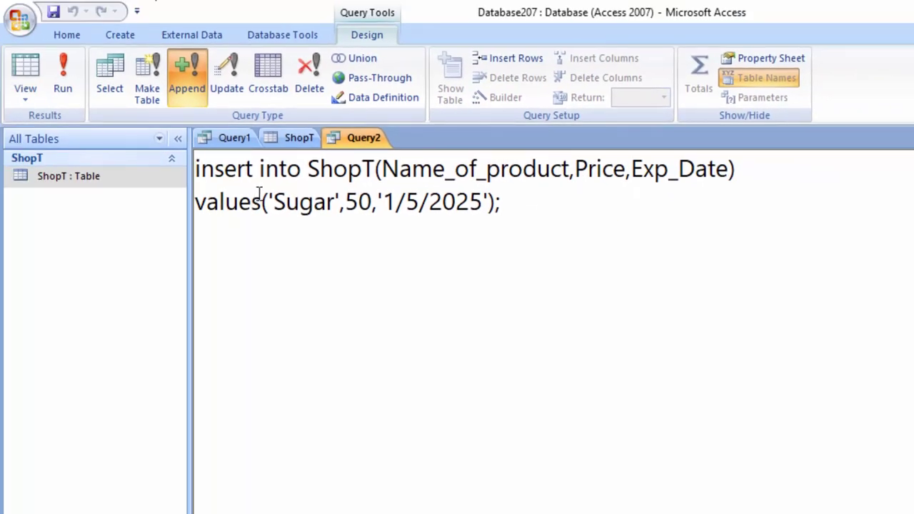
- Save the insert query Query2 as Q2
left_click(286, 143)
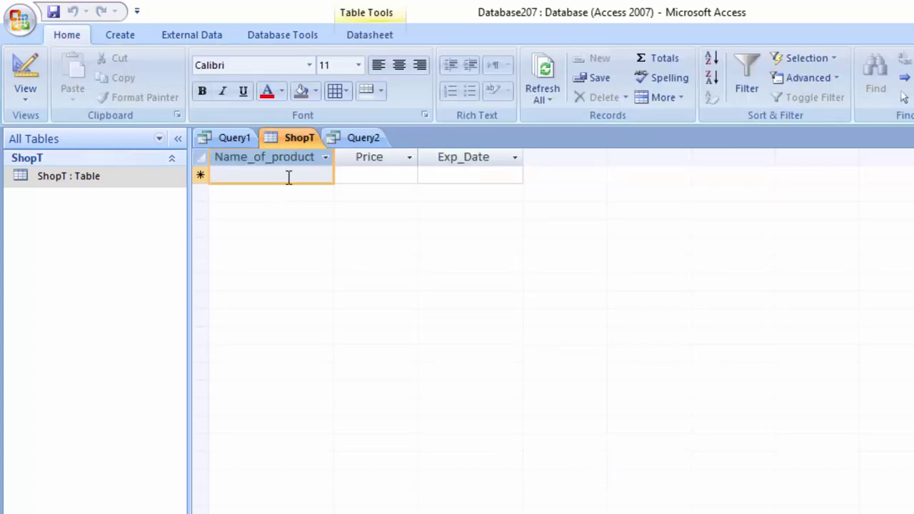
left_click(354, 137)
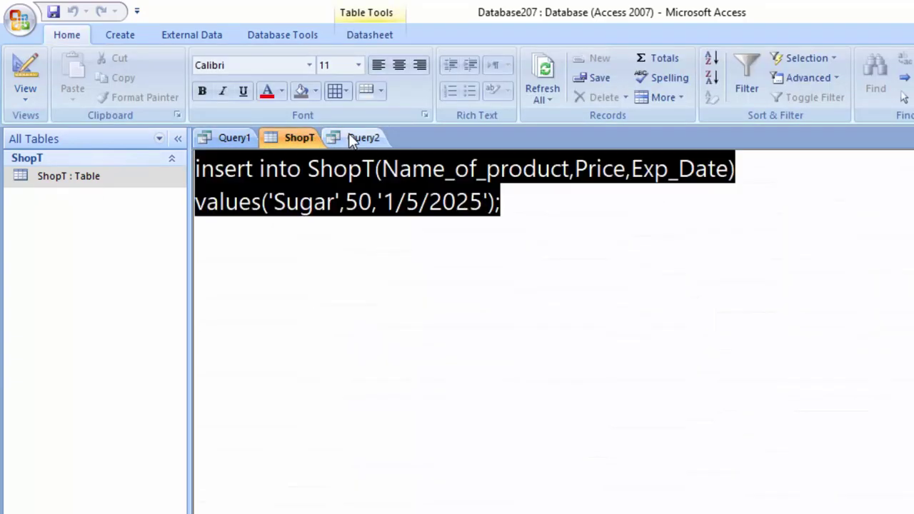
right_click(353, 137)
left_click(391, 145)
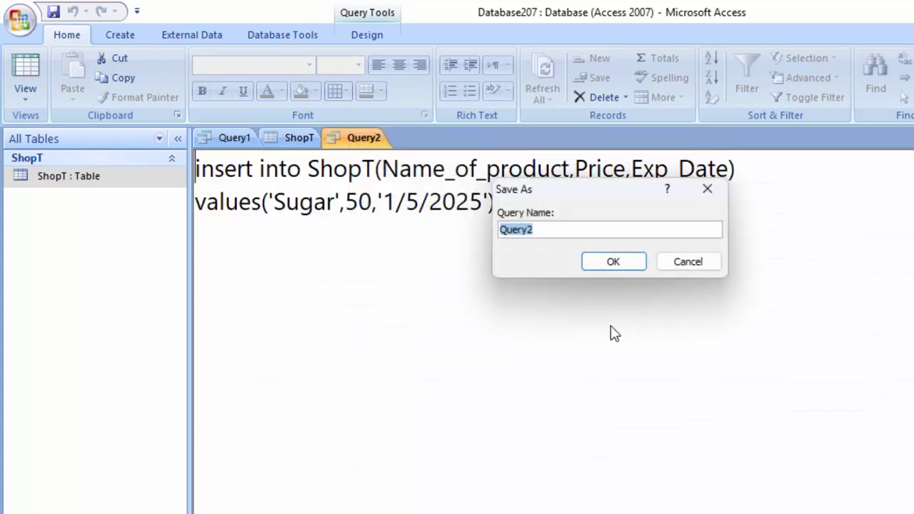
key("BackSpace")
type("Q2")
key("Return")
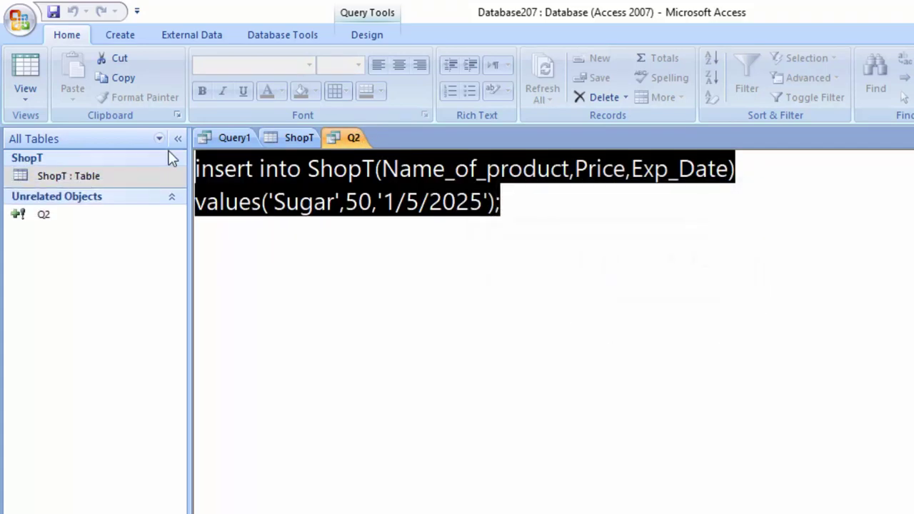
- Save the create-table query Query1 as q1
right_click(230, 136)
left_click(240, 147)
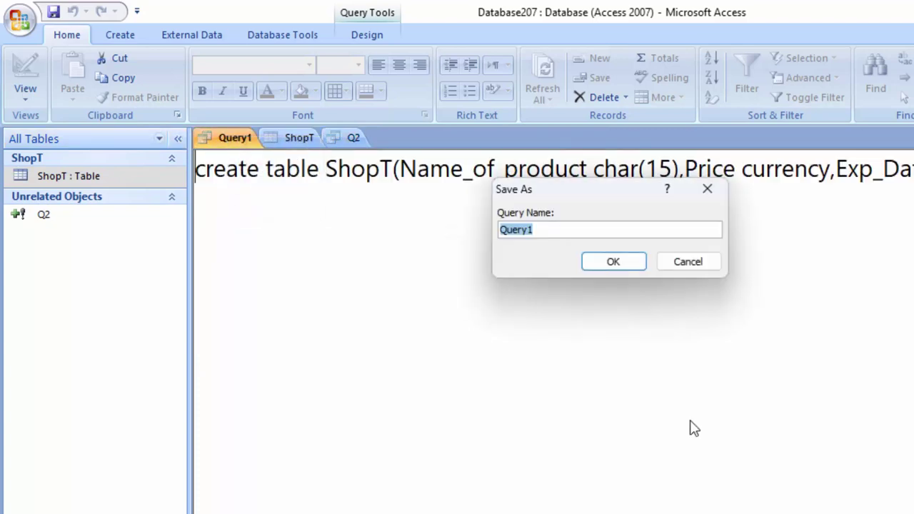
key("BackSpace")
type("q1")
key("Return")
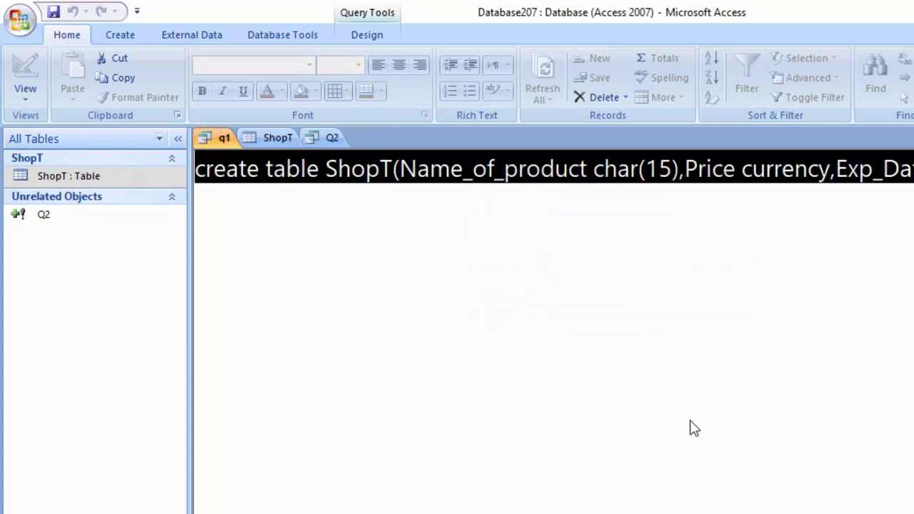
- Close the Q2, q1 and ShopT tabs
left_click(320, 138)
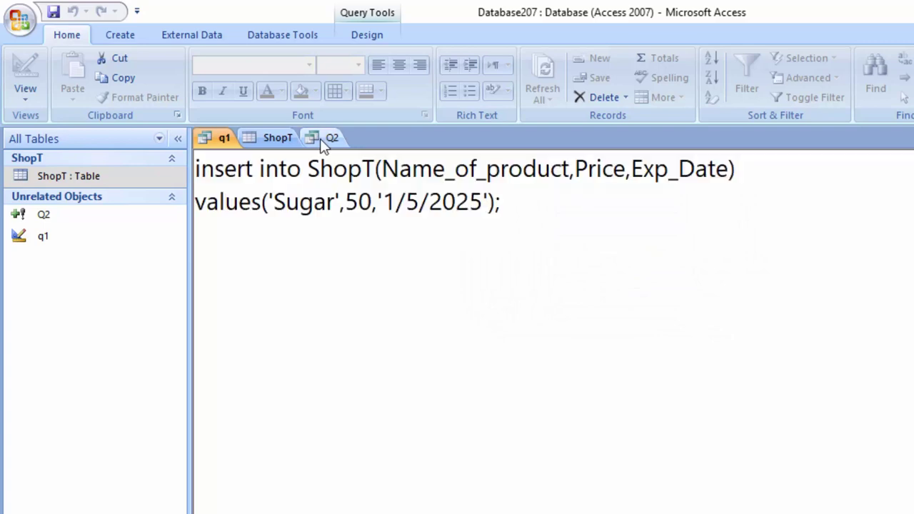
right_click(320, 139)
left_click(337, 170)
right_click(214, 140)
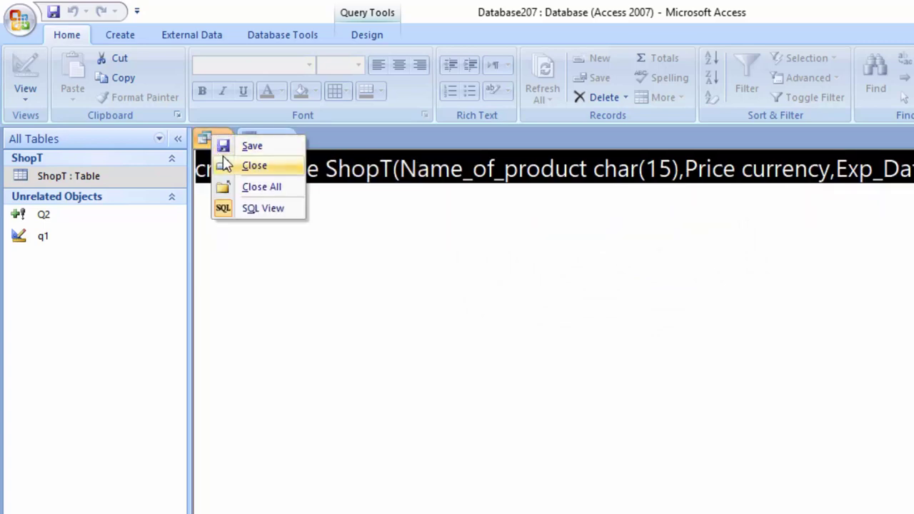
left_click(225, 164)
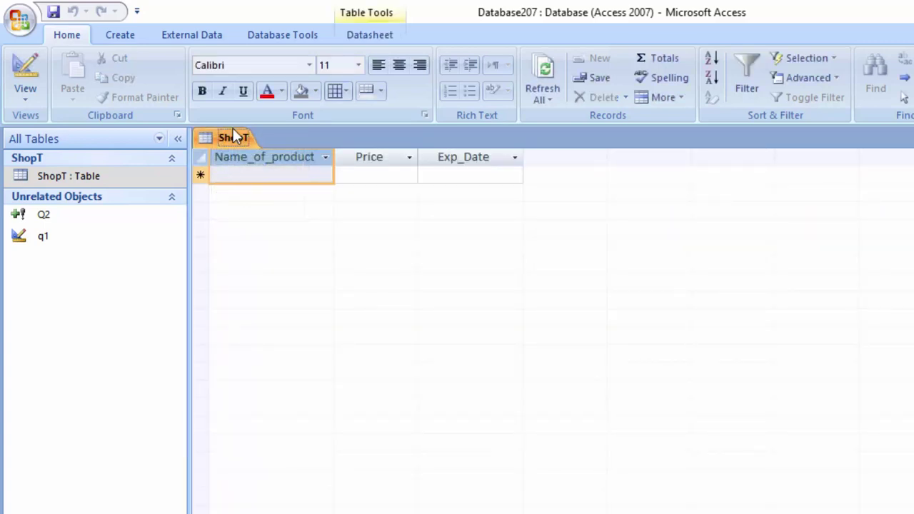
right_click(209, 138)
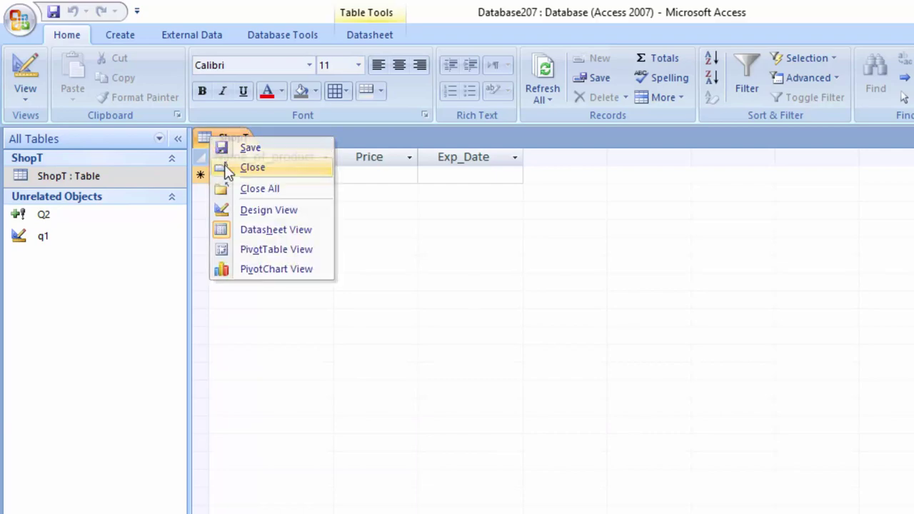
left_click(252, 167)
- Reopen ShopT to see the Sugar row, declining to re-run Q2
double_click(86, 177)
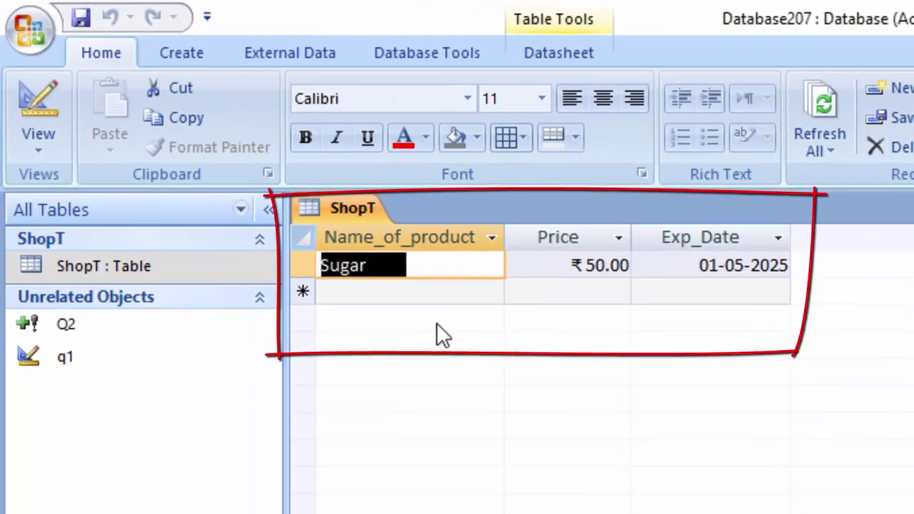
double_click(213, 334)
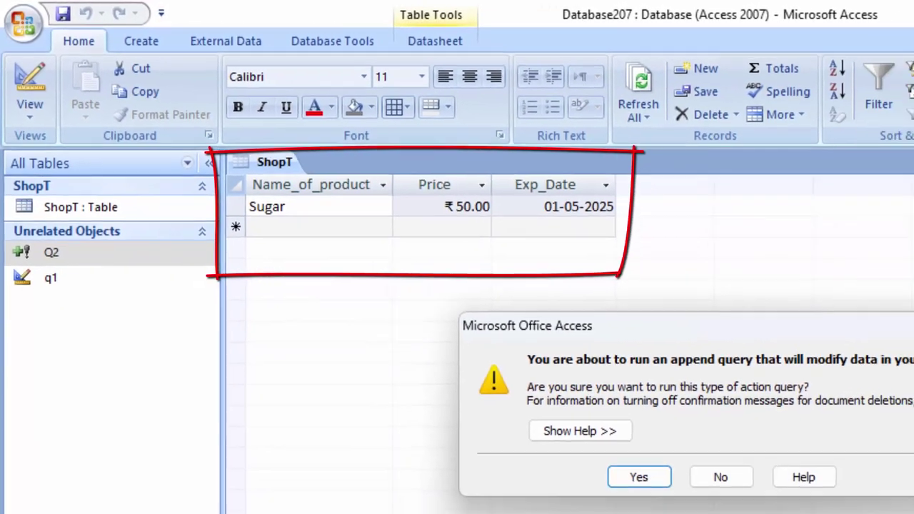
left_click(721, 478)
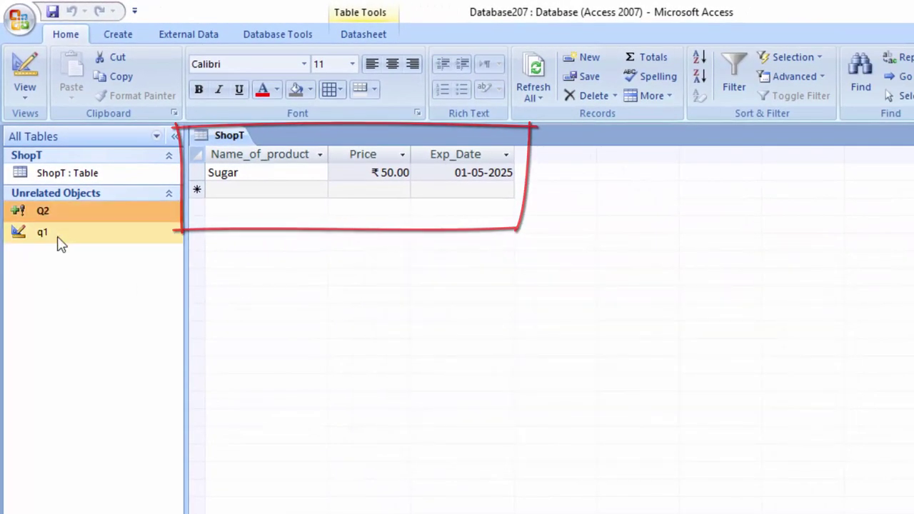
- Open the saved q1 create-table query in Design View beside the ShopT datasheet
right_click(67, 211)
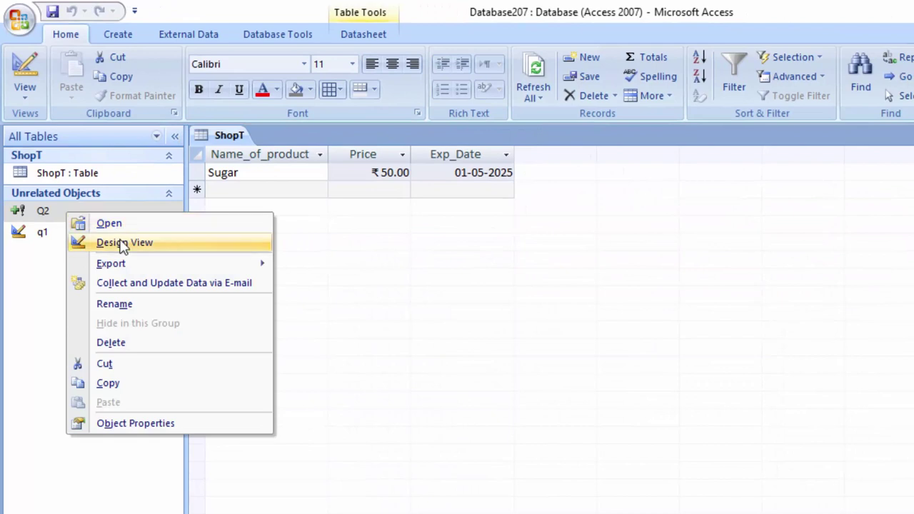
left_click(243, 277)
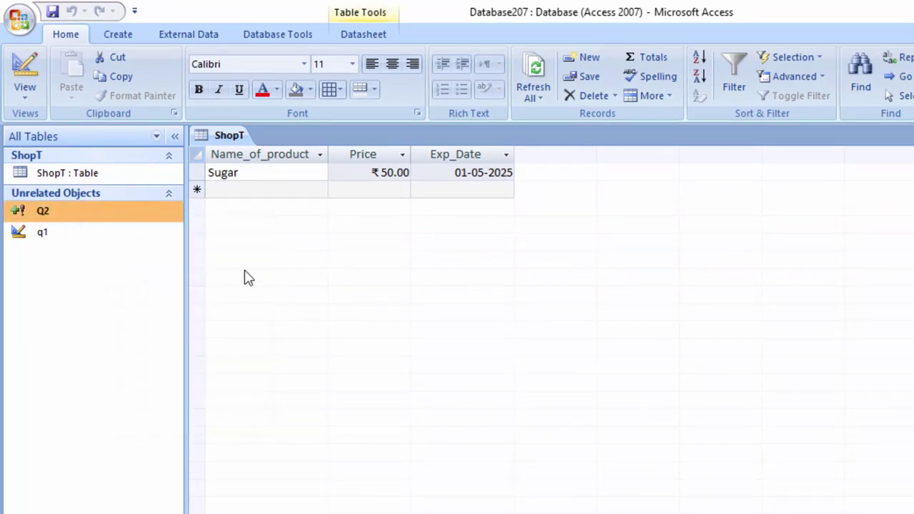
right_click(85, 235)
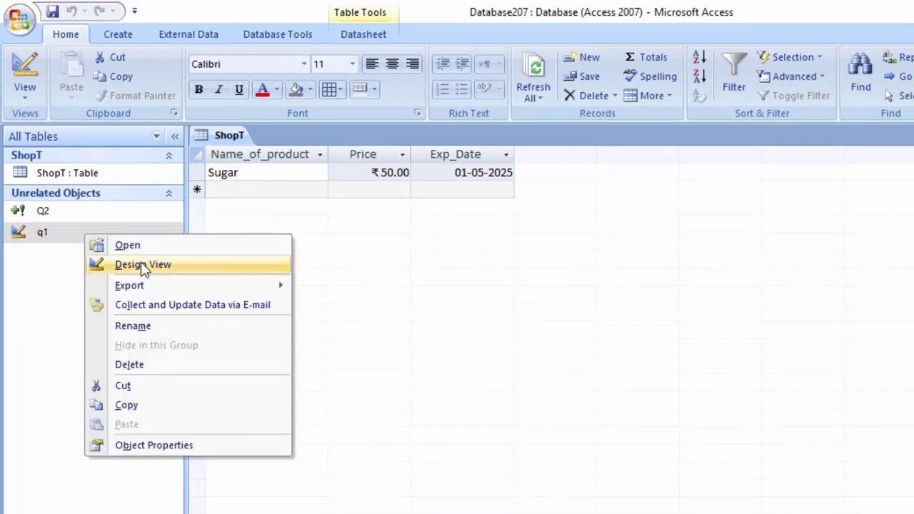
mouse_move(129, 285)
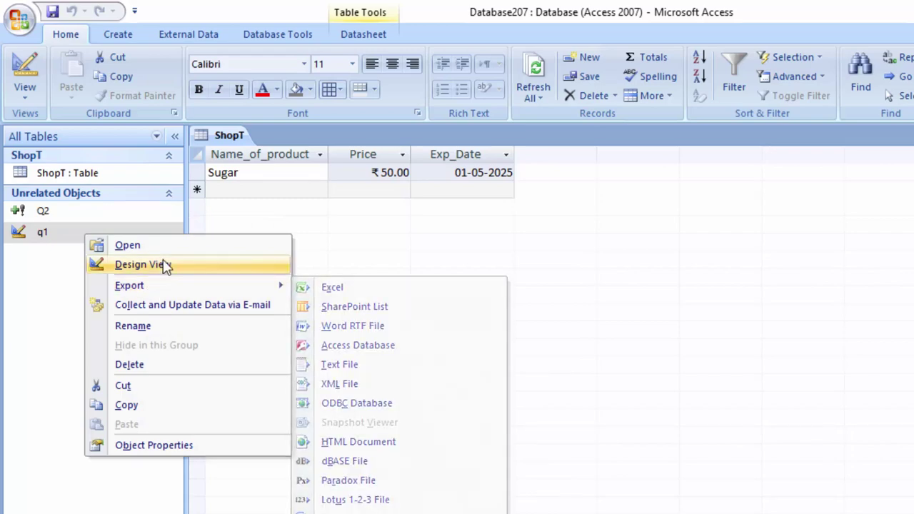
left_click(140, 264)
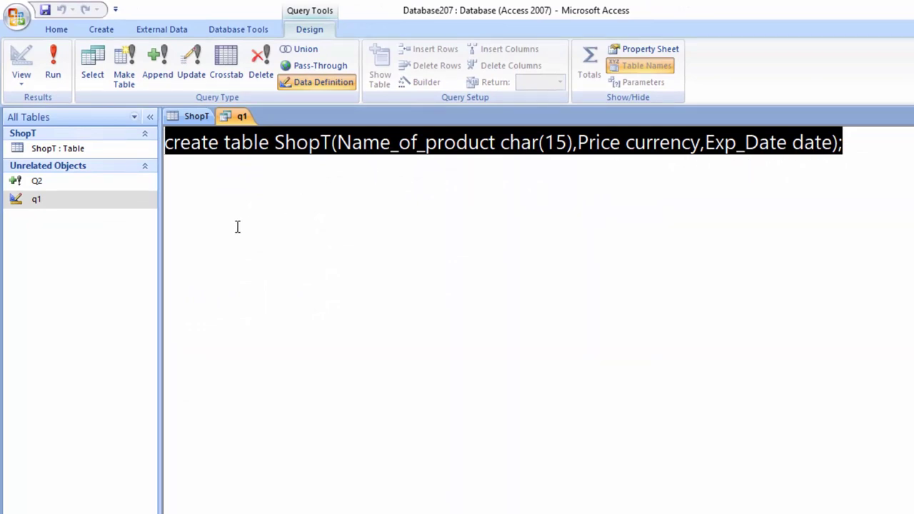
left_click_drag(76, 211, 90, 198)
- Open Q2 in Design View and change its values to 'Pulse', 150, '1/4/2025'
right_click(89, 184)
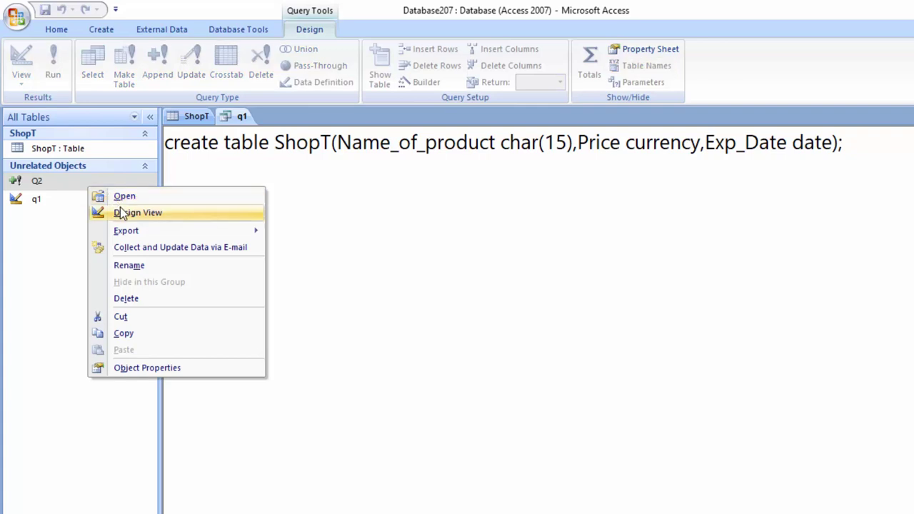
left_click(120, 211)
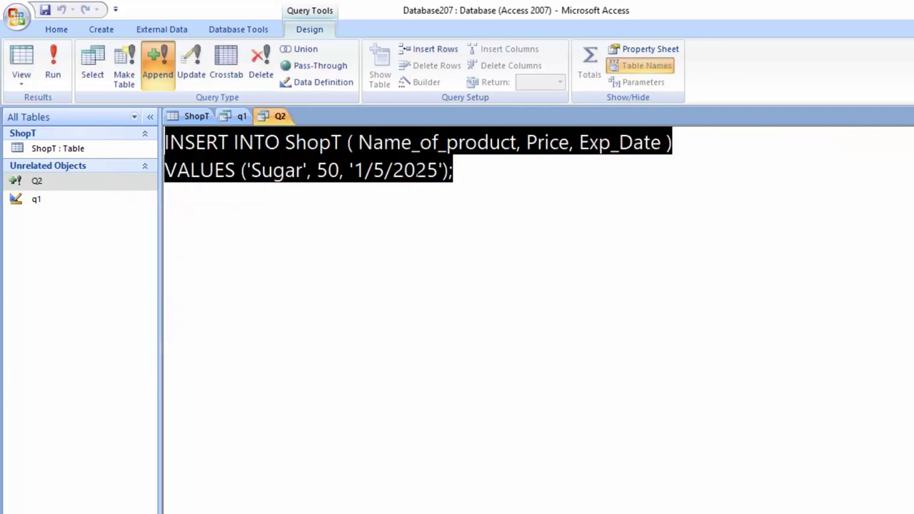
left_click(303, 171)
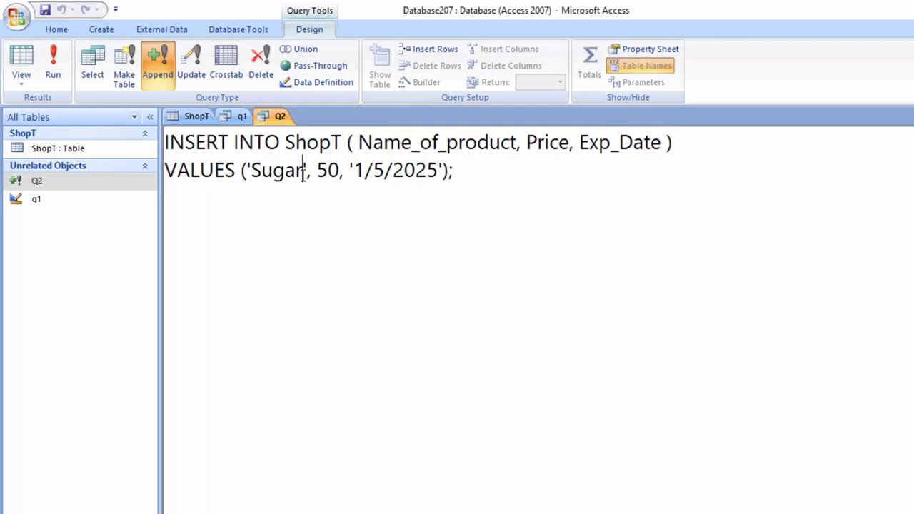
key("BackSpace")
key("BackSpace")
key("BackSpace")
key("BackSpace")
key("BackSpace")
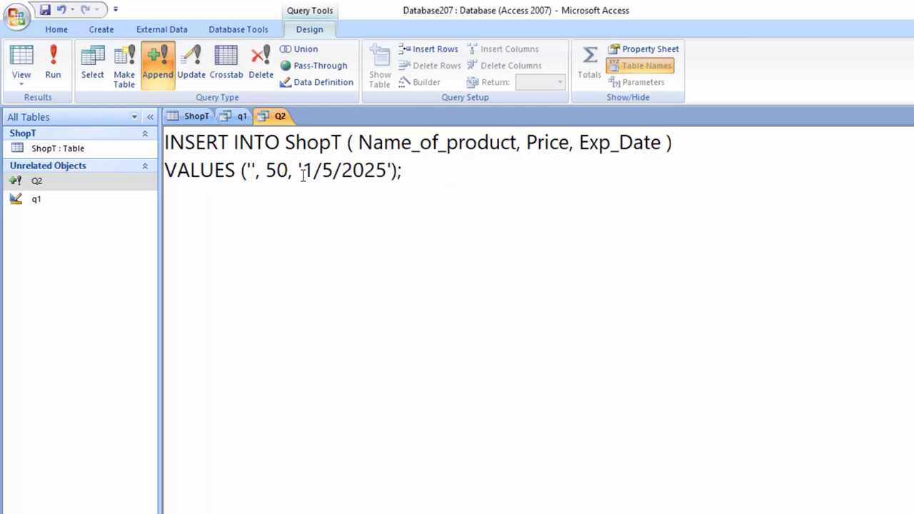
type("P")
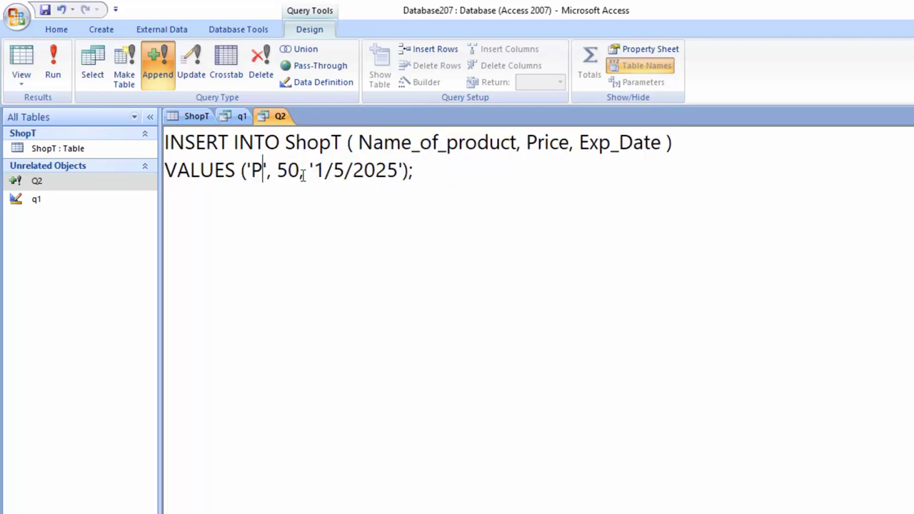
type("ulse")
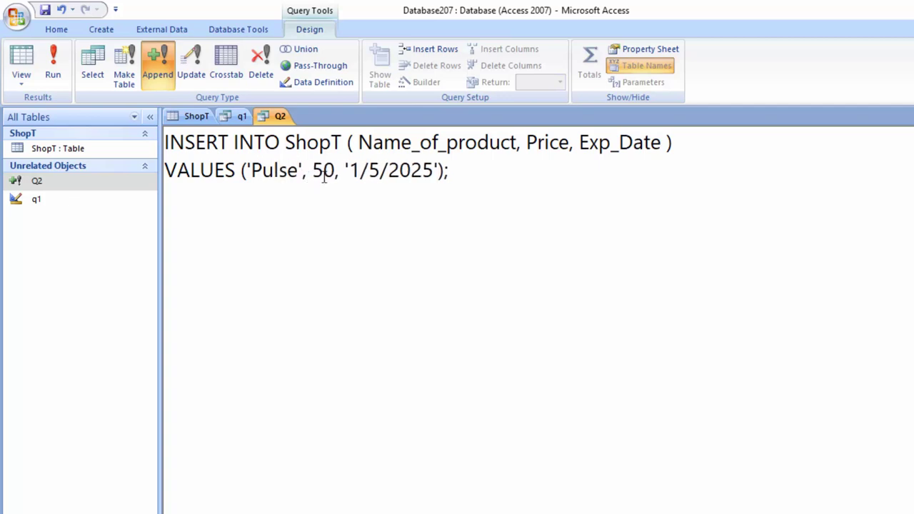
left_click(314, 173)
type("1")
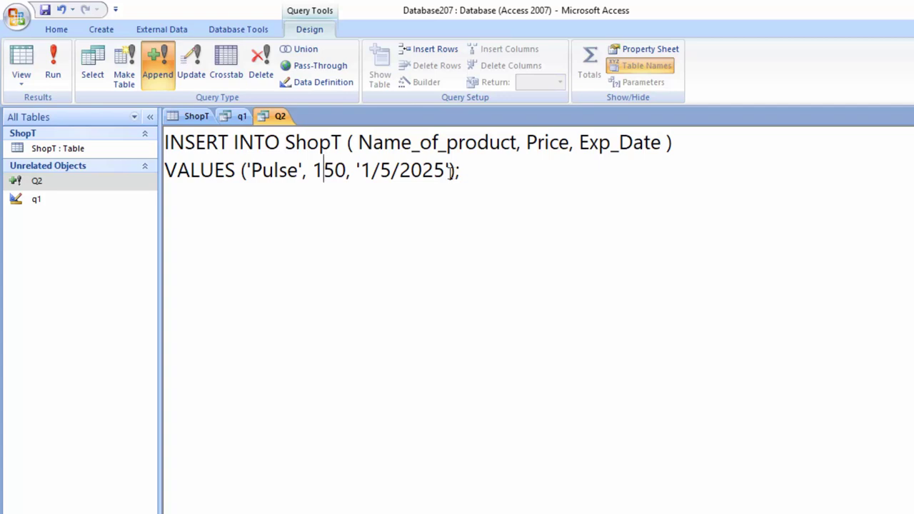
key("BackSpace")
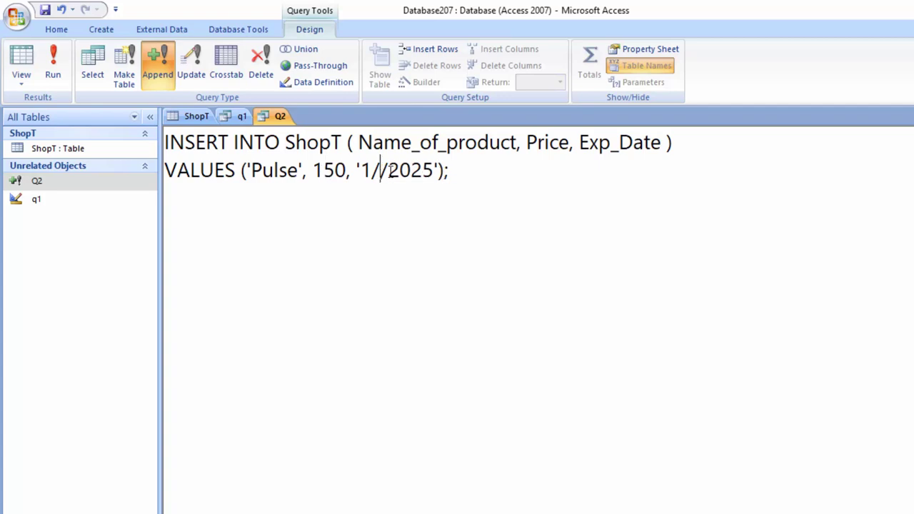
type("4")
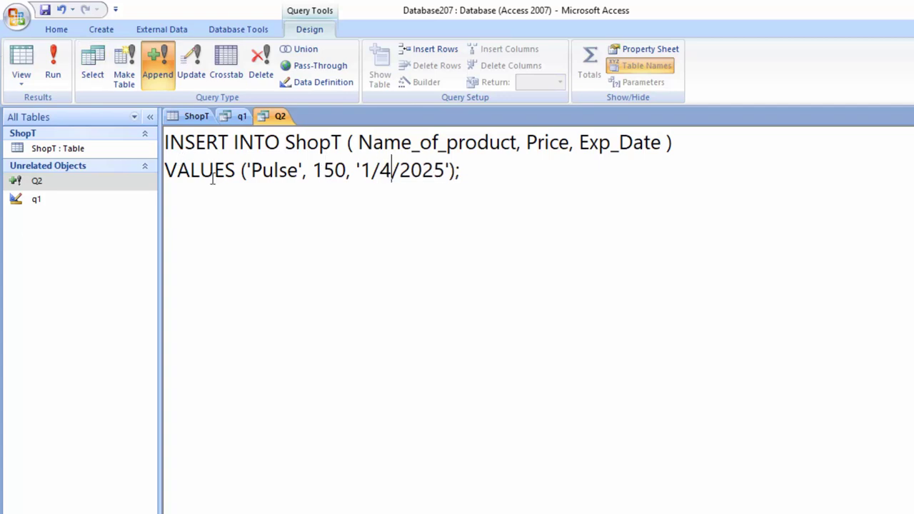
- Run Q2 to append the Pulse row (₹150.00, 01-04-2025), then close Q2, answering the save prompt
left_click(56, 71)
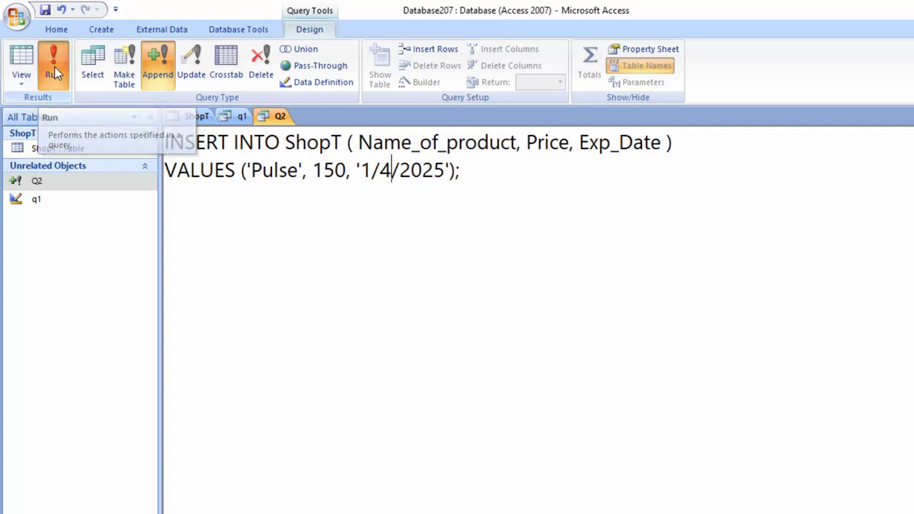
left_click(479, 329)
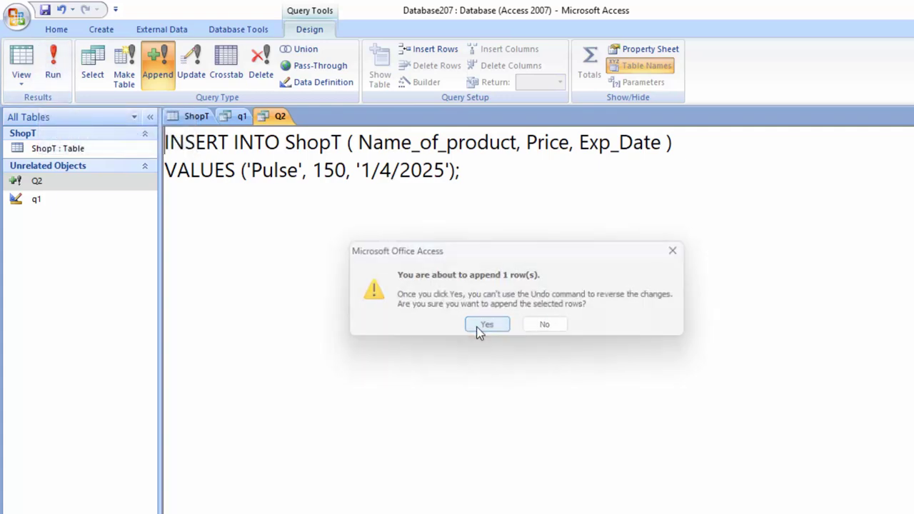
right_click(271, 122)
left_click(304, 143)
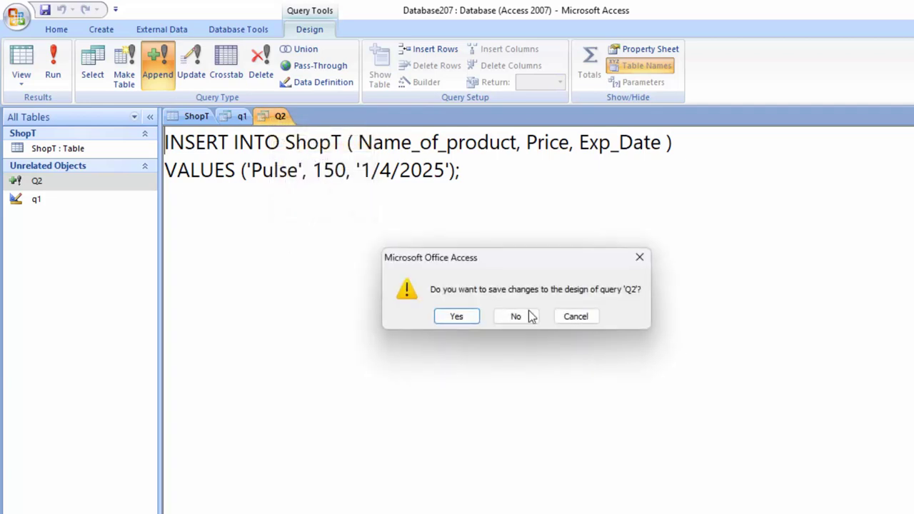
left_click(478, 323)
- Close query q1 and the ShopT datasheet, then reopen the ShopT table
right_click(240, 119)
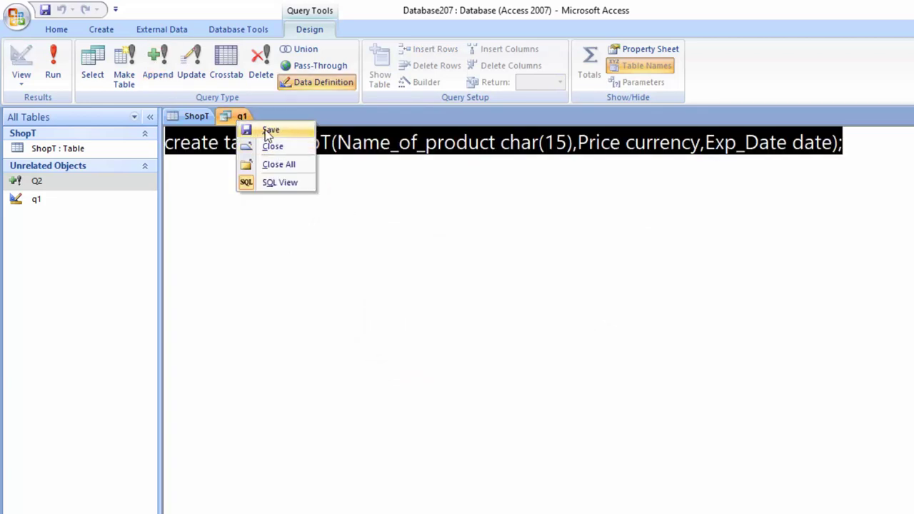
left_click(270, 132)
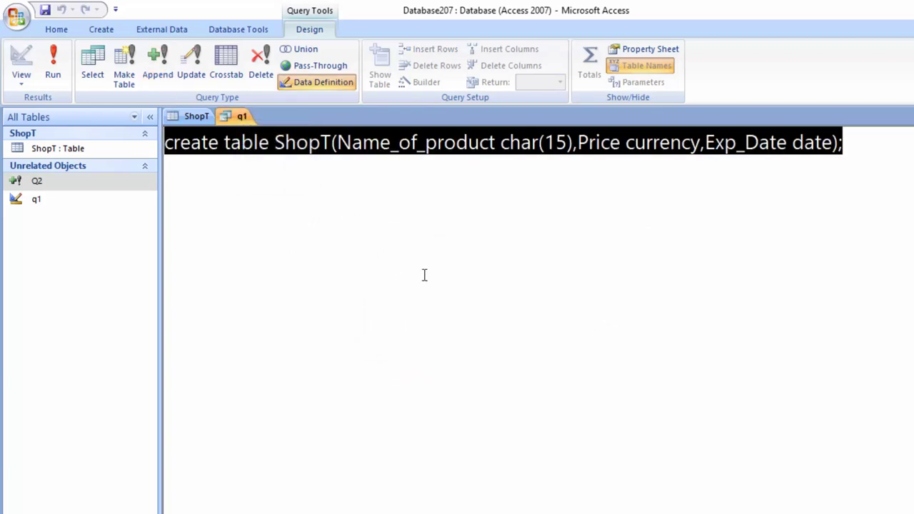
right_click(232, 125)
left_click(263, 147)
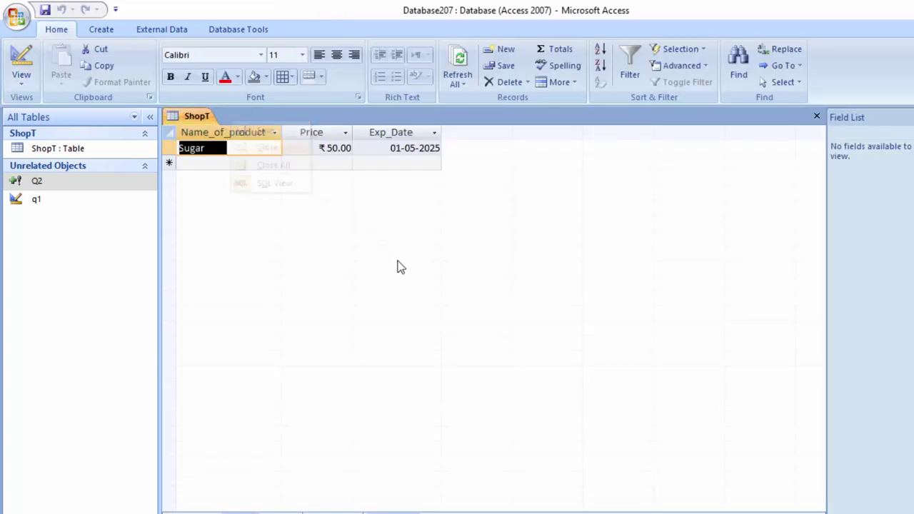
right_click(200, 118)
left_click(227, 140)
left_click(100, 152)
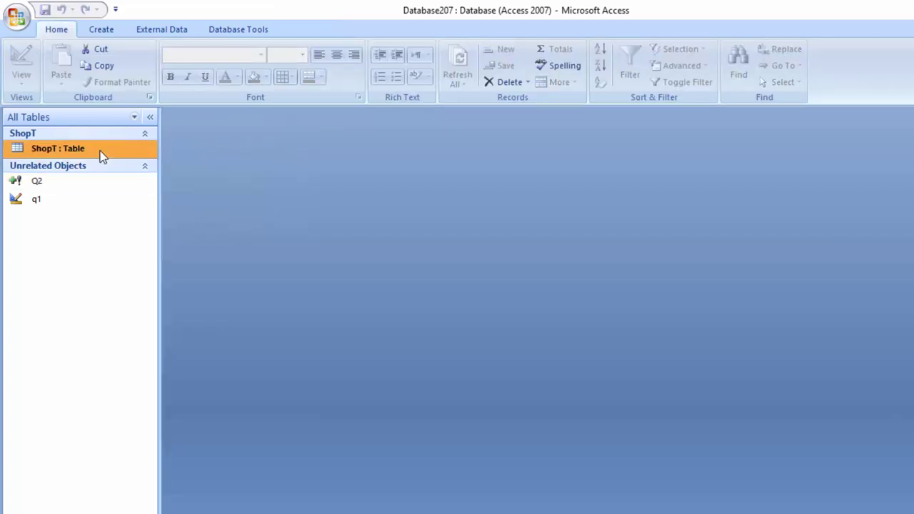
double_click(100, 152)
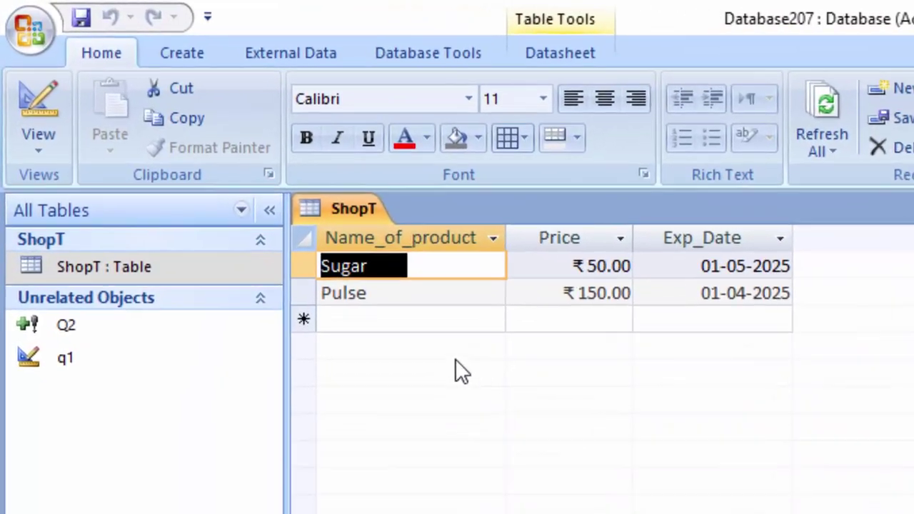
- Open Q2 and change its VALUES from 'Pulse', 150 to 'Haldi', 50
left_click(132, 339)
right_click(132, 339)
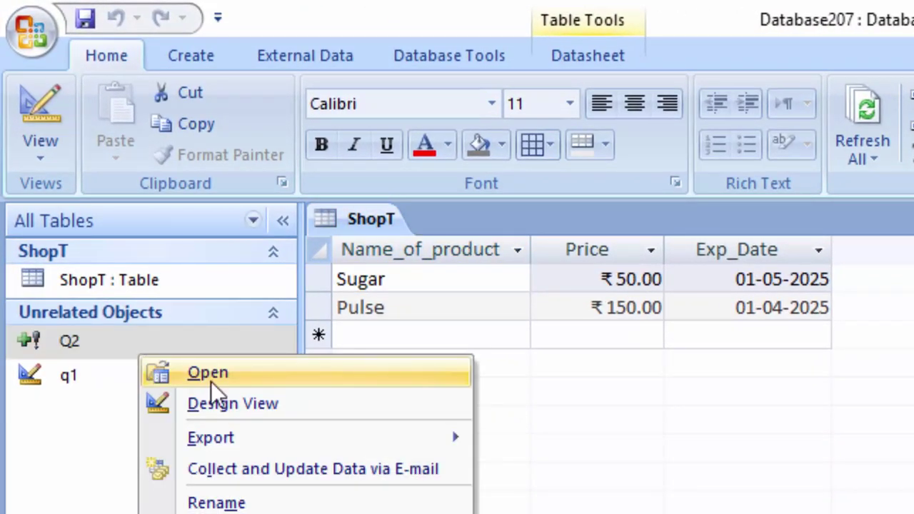
left_click(229, 404)
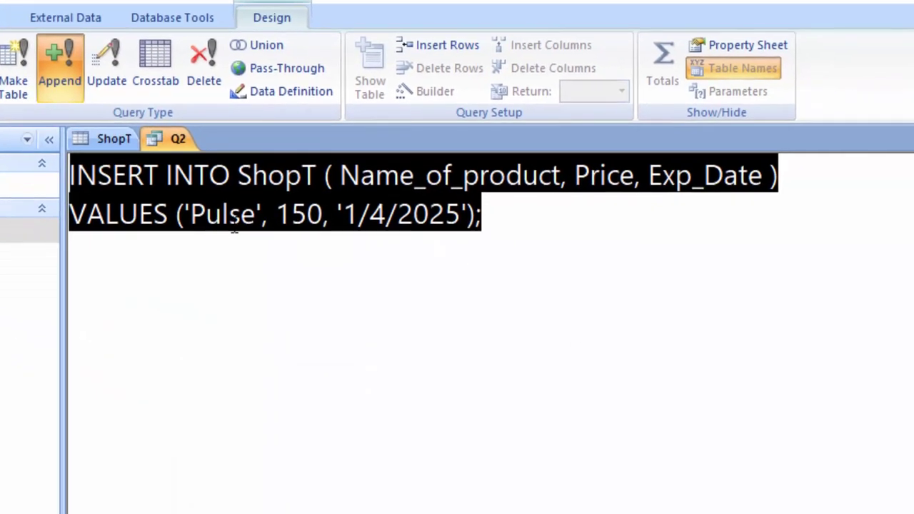
left_click(253, 214)
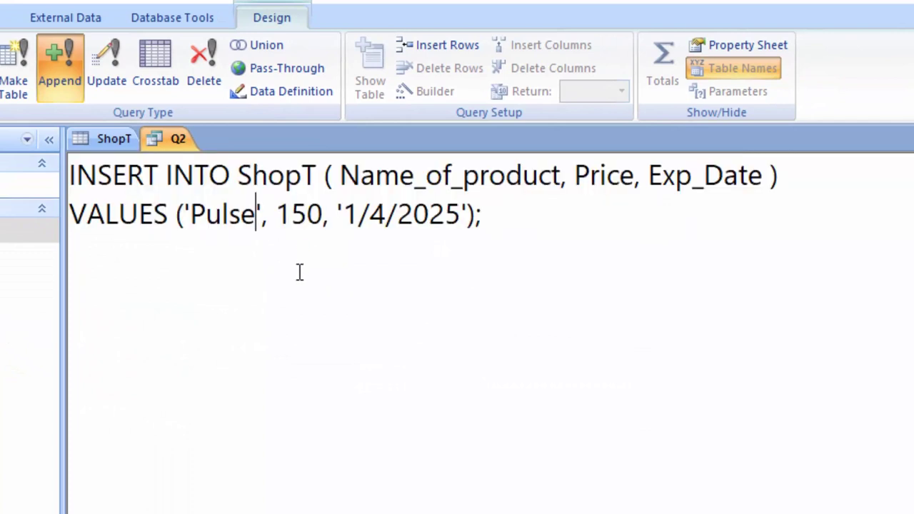
key("BackSpace")
key("BackSpace")
key("BackSpace")
key("BackSpace")
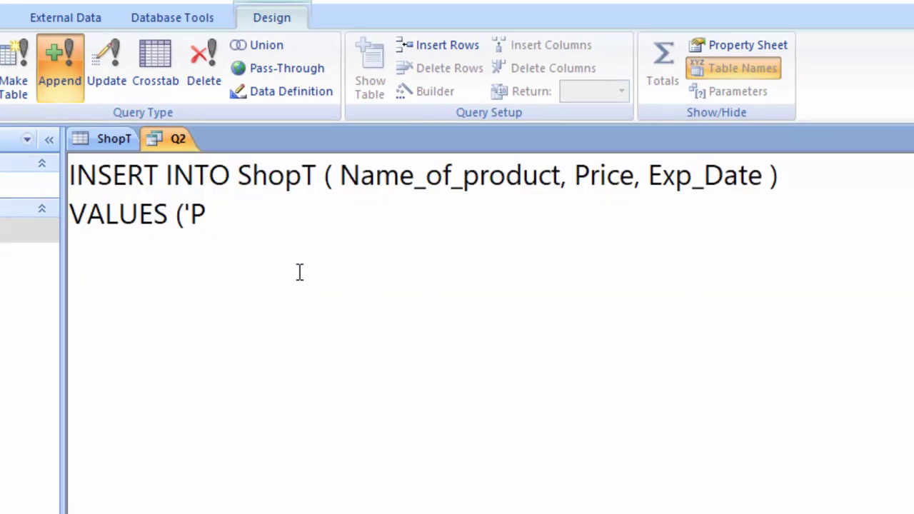
key("BackSpace")
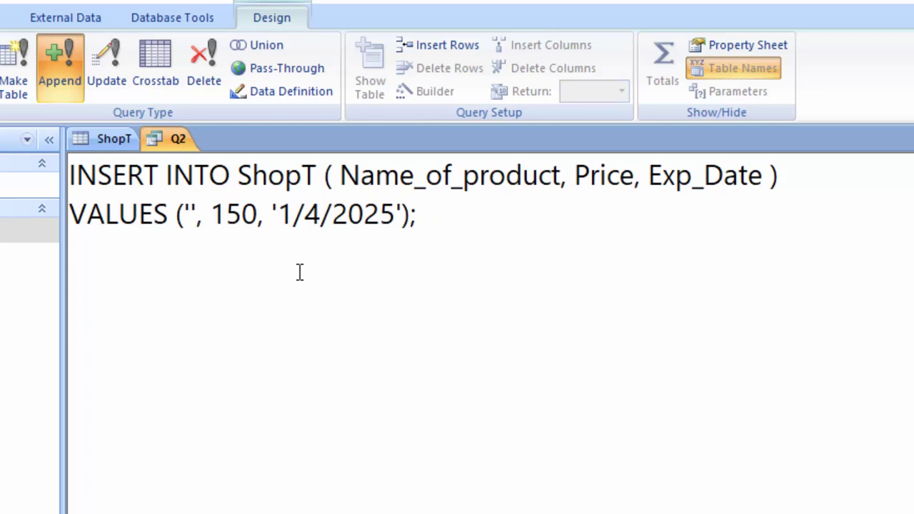
type("Hald")
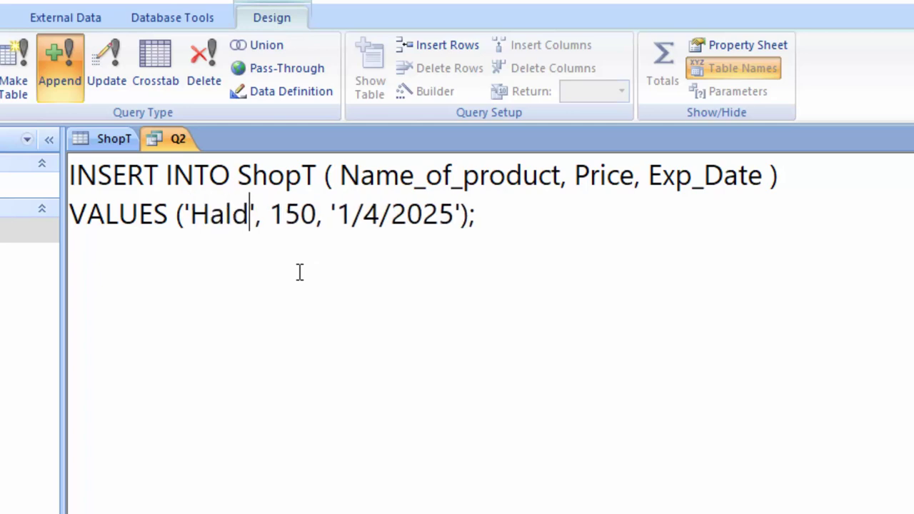
type("i")
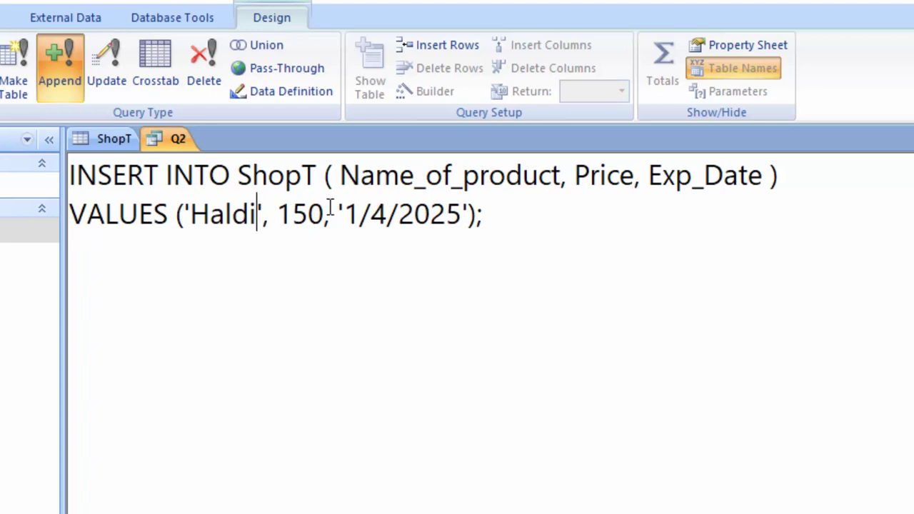
left_click(326, 212)
key("BackSpace")
key("BackSpace")
key("BackSpace")
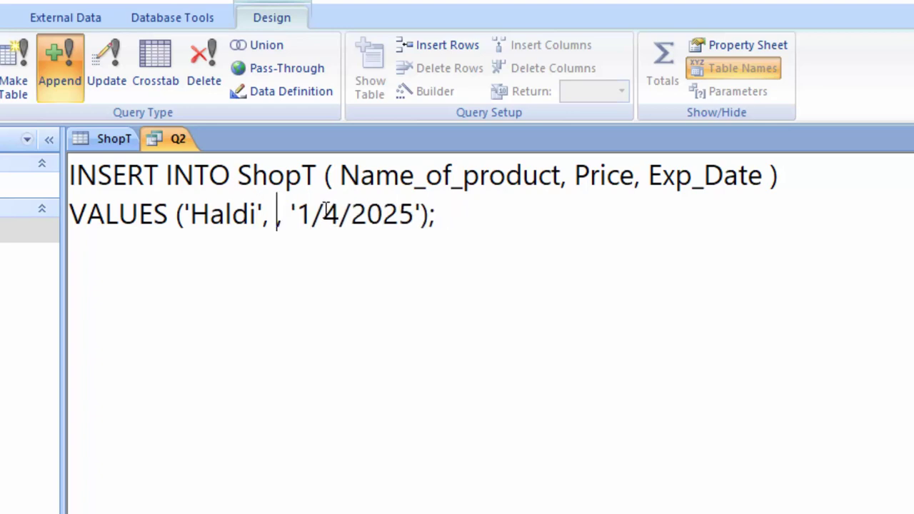
type("50")
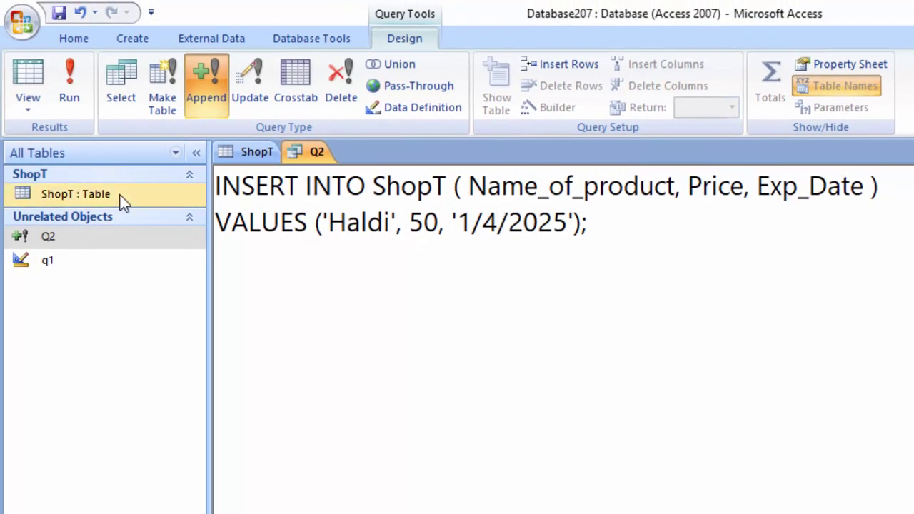
- Run Q2 to append Haldi at ₹50.00, close Q2, and return to the ShopT new-record row
left_click(64, 72)
left_click(643, 423)
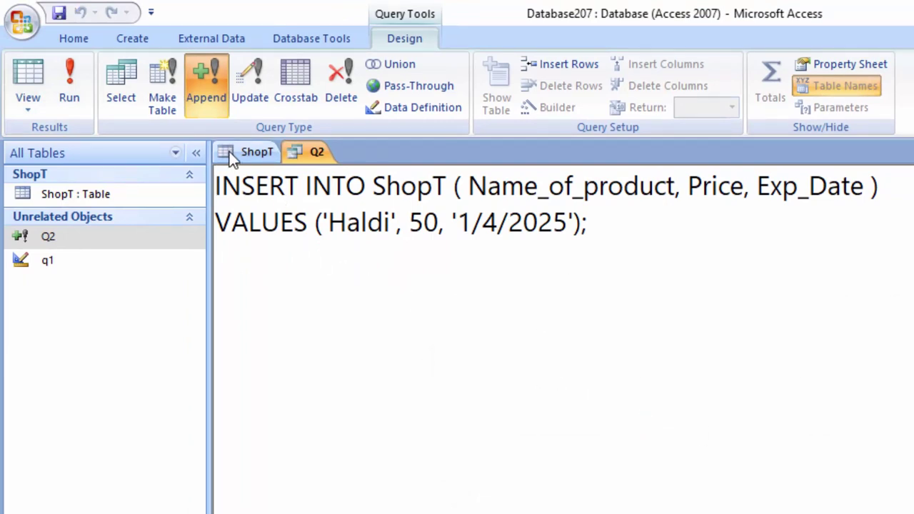
right_click(314, 156)
right_click(304, 144)
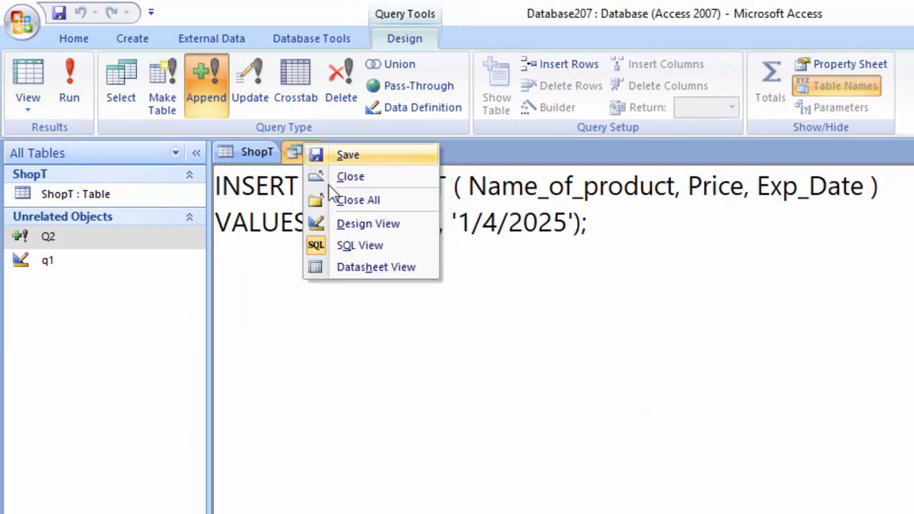
left_click(358, 176)
right_click(249, 155)
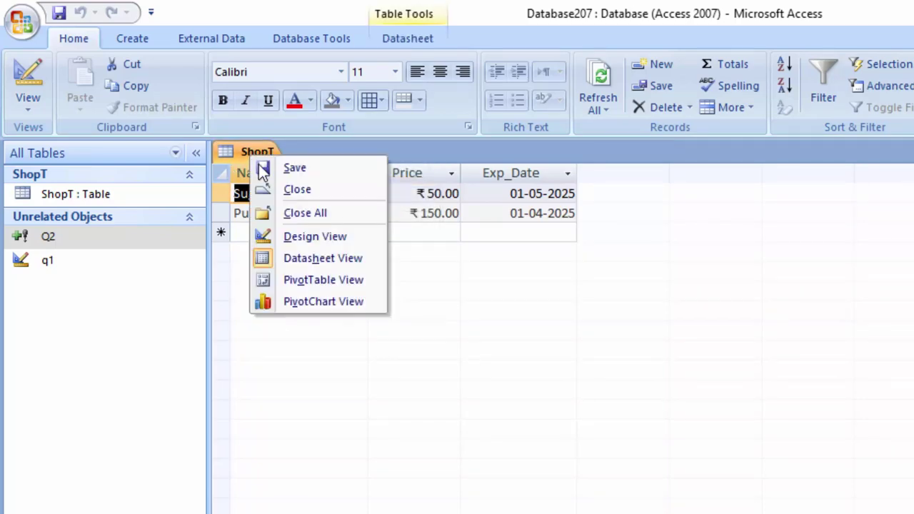
left_click(304, 205)
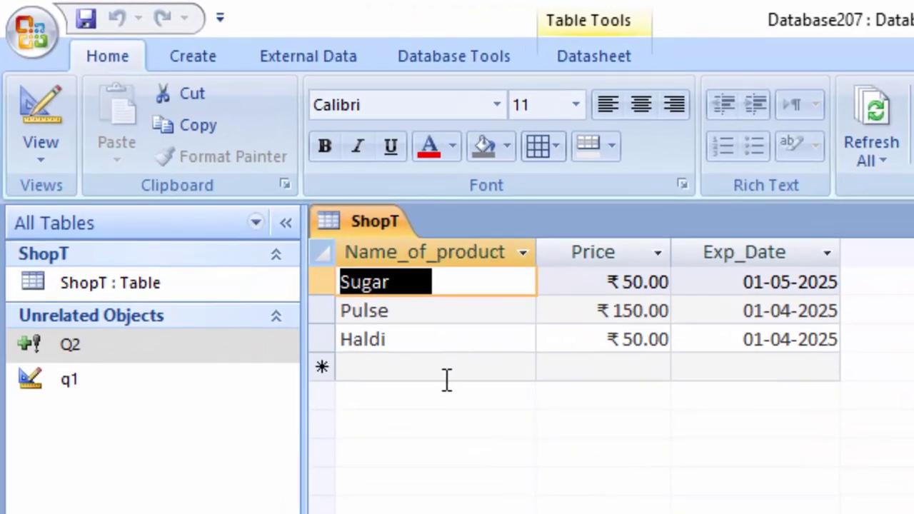
left_click(383, 321)
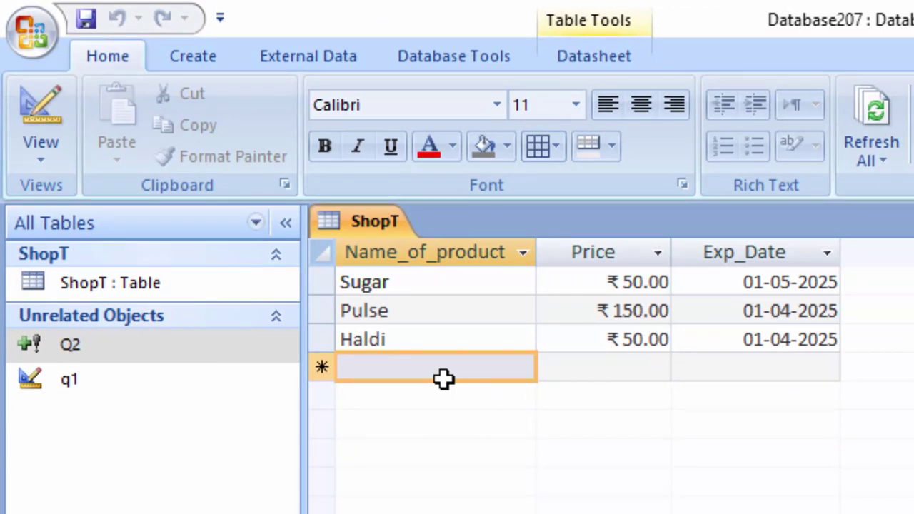
- Open Q2 and replace 'Haldi', 50 with 'Ashirwad ata', 30 in its VALUES
left_click(171, 346)
right_click(175, 358)
left_click(236, 398)
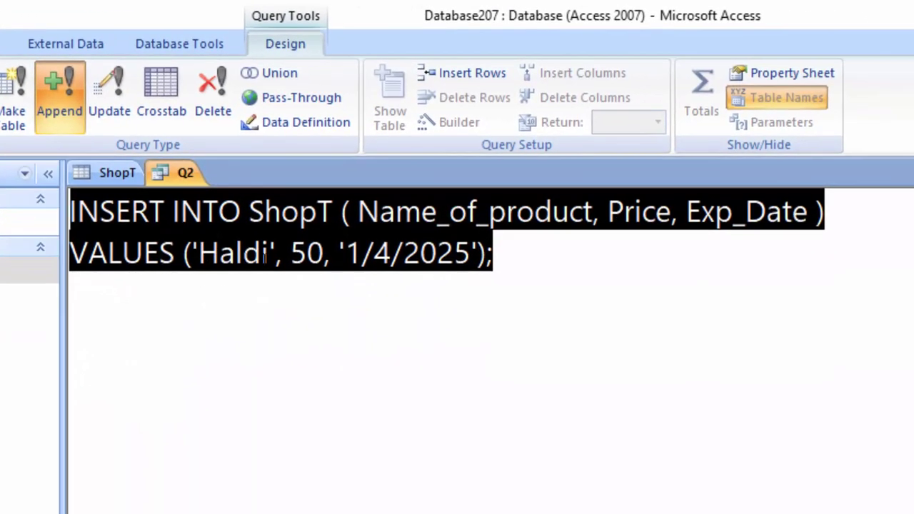
left_click(270, 253)
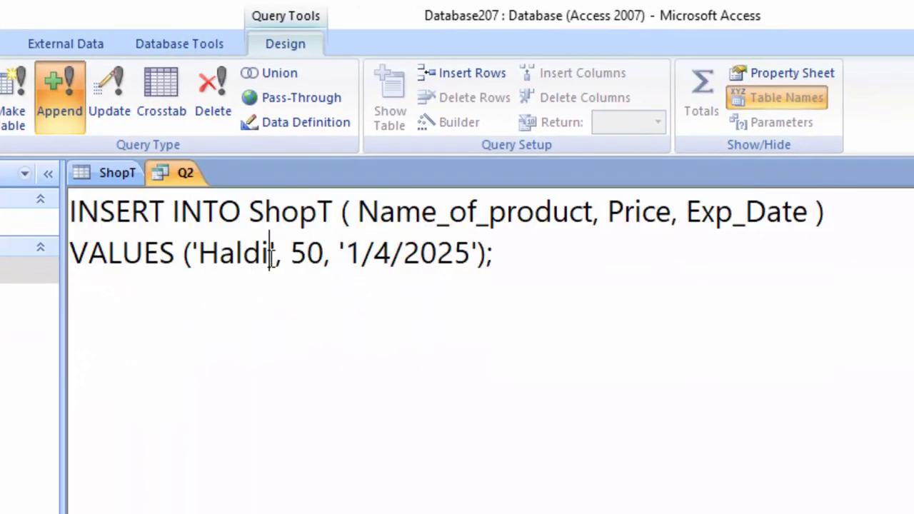
key("BackSpace")
key("BackSpace")
key("BackSpace")
key("BackSpace")
key("BackSpace")
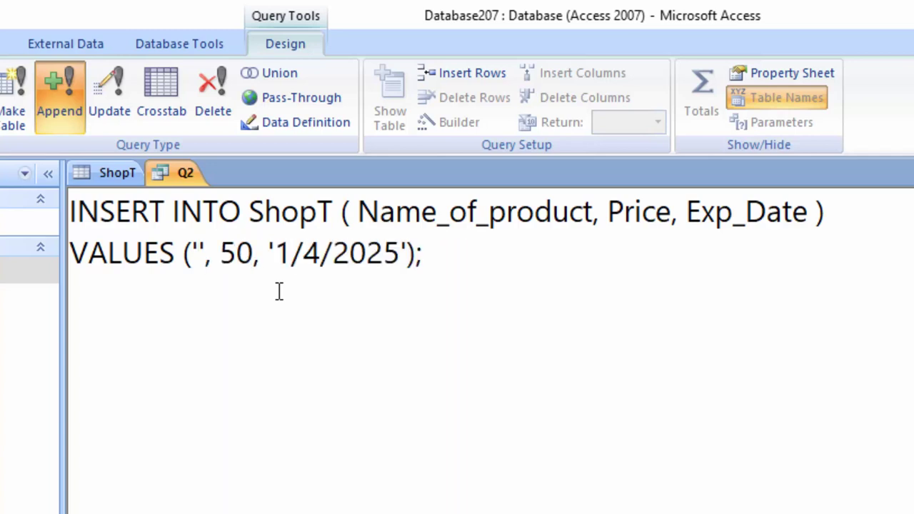
type("Ashir")
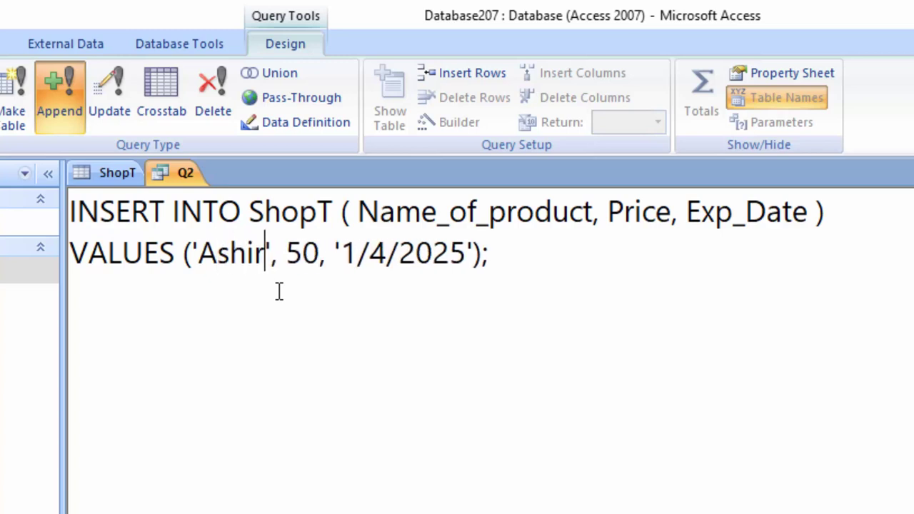
type("wad at")
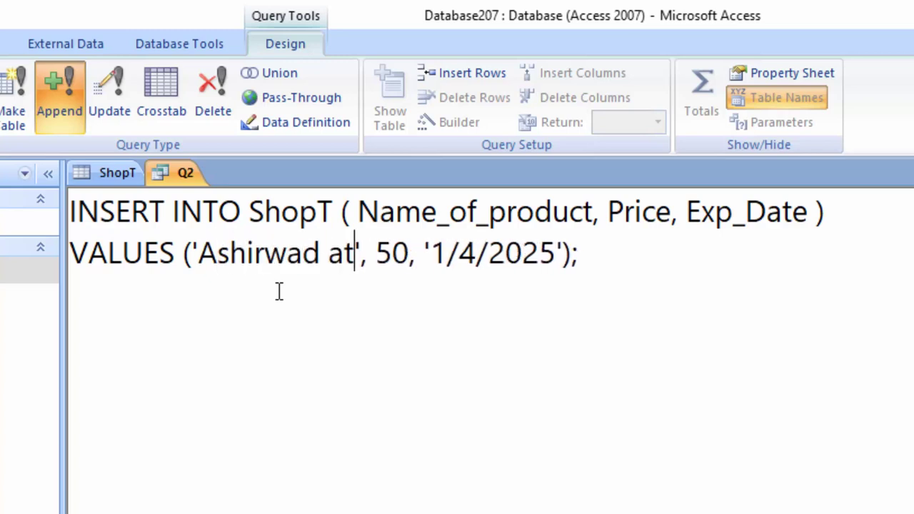
type("a")
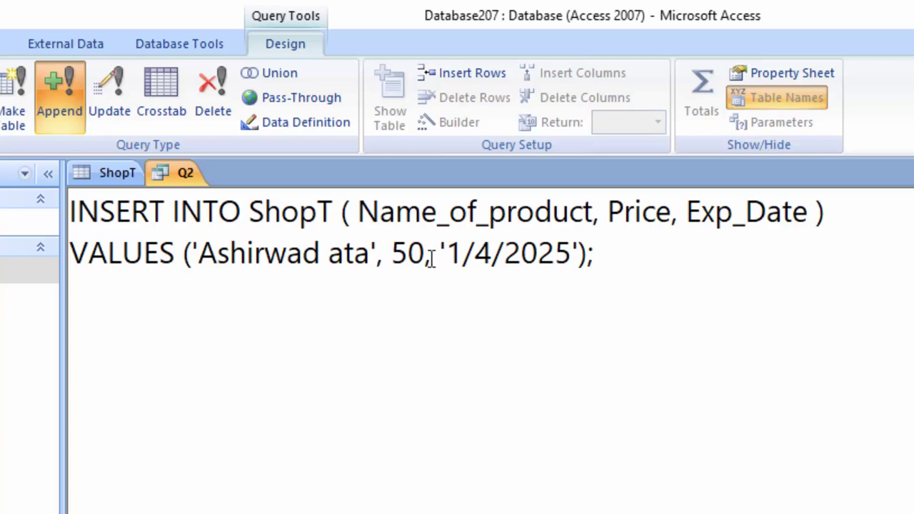
left_click(426, 254)
key("BackSpace")
key("BackSpace")
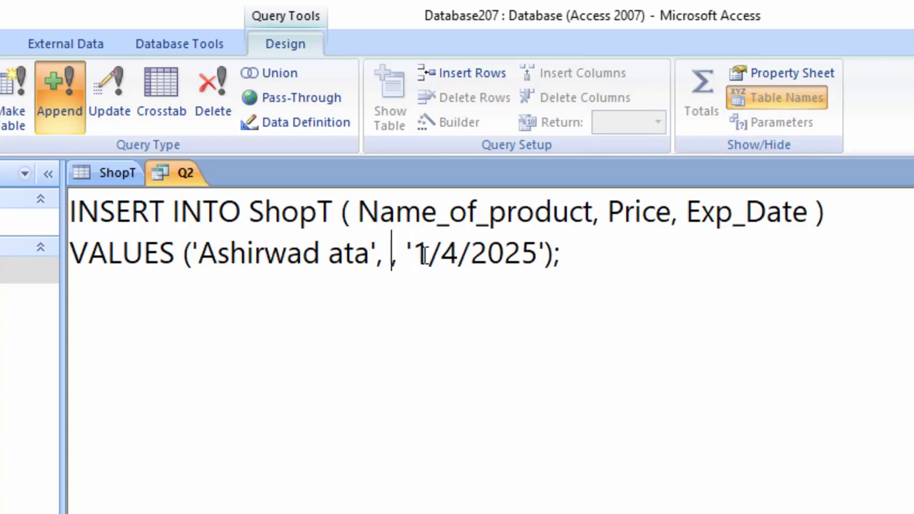
type("30")
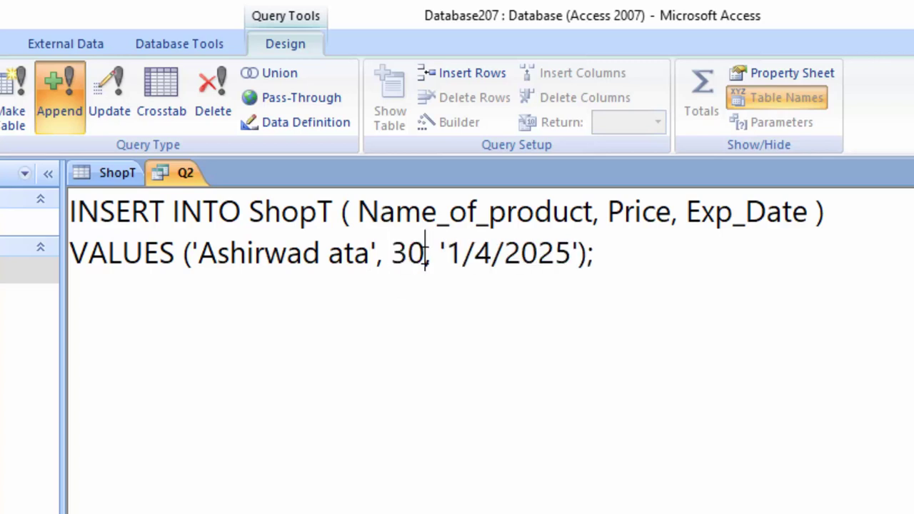
- Change the inserted date from '1/4/2025' to '7/3/2024' and run the append query
left_click(465, 252)
key("BackSpace")
type("7")
left_click(493, 254)
key("BackSpace")
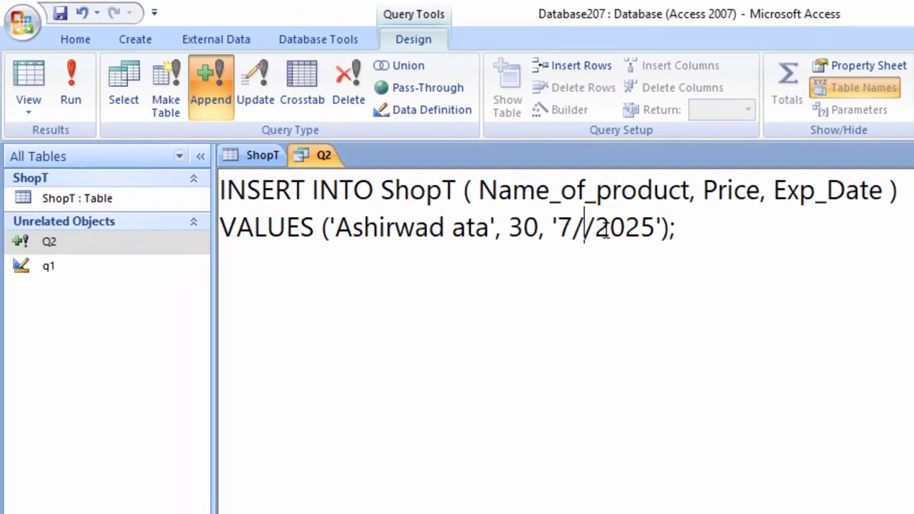
type("3")
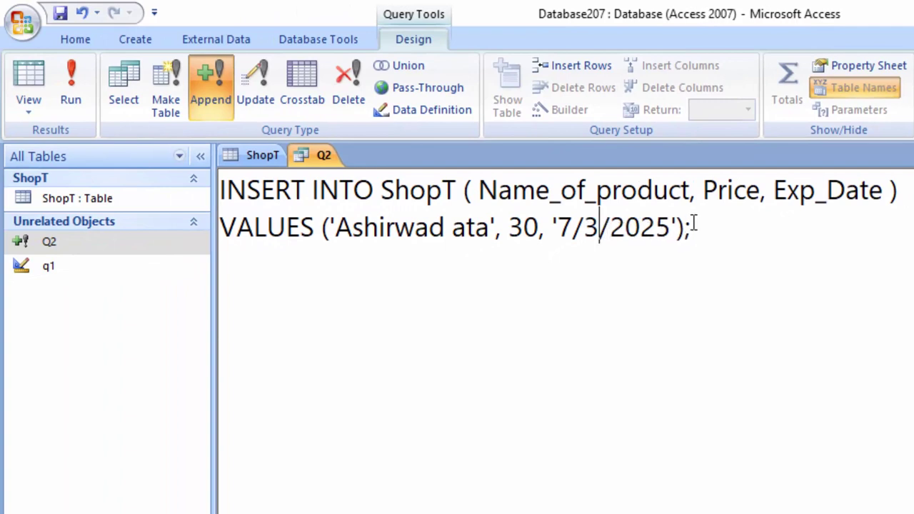
left_click(672, 228)
key("BackSpace")
type("4")
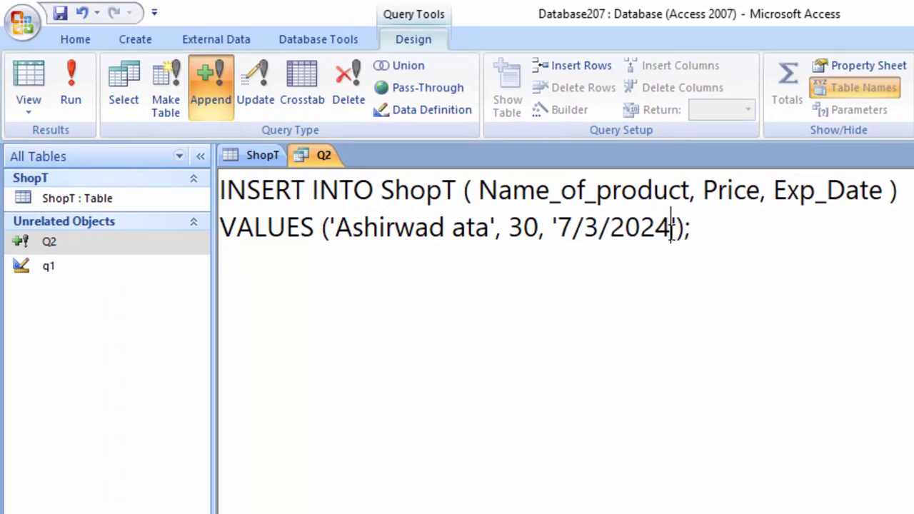
left_click(70, 86)
- Confirm the Ashirwad ata append, save and close Q2, and refresh the ShopT datasheet
left_click(668, 437)
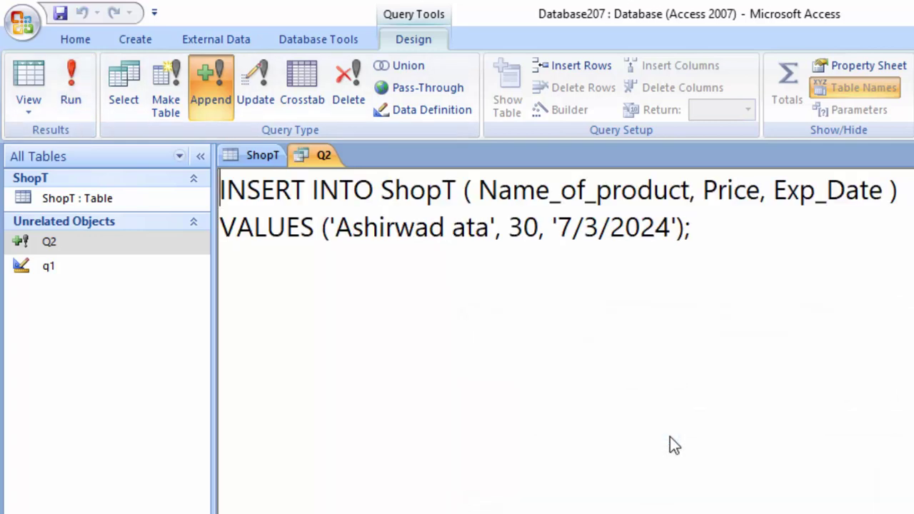
right_click(312, 161)
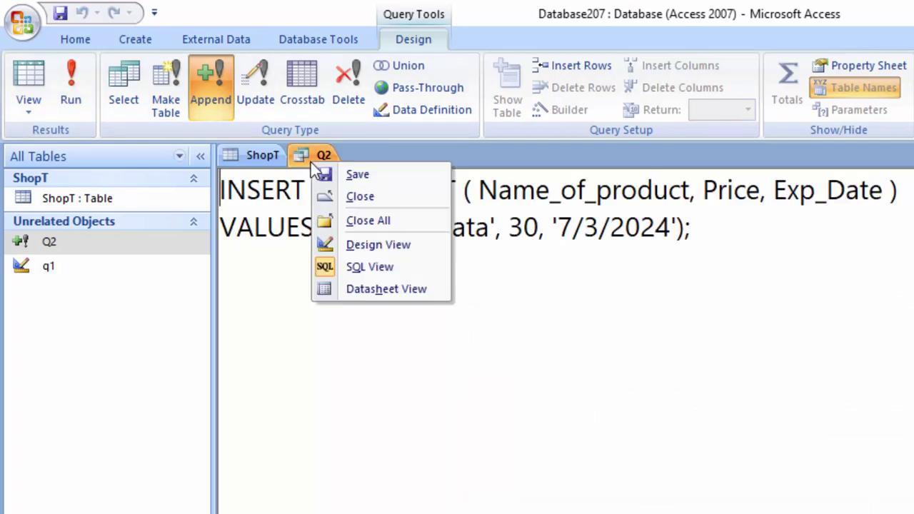
left_click(361, 198)
left_click(624, 426)
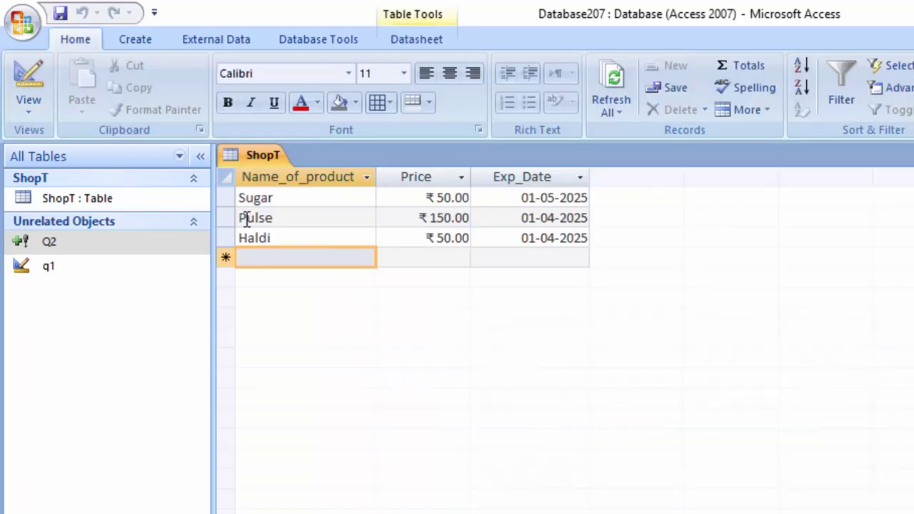
left_click(608, 90)
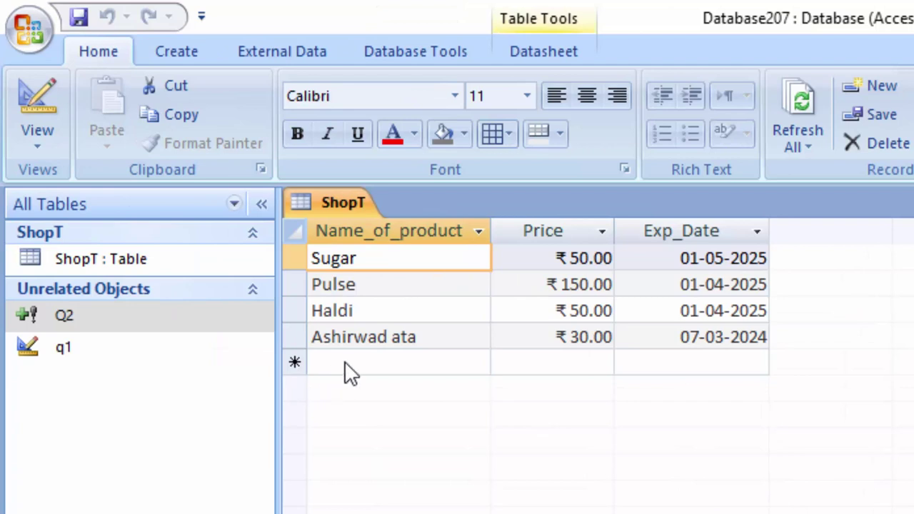
left_click(347, 363)
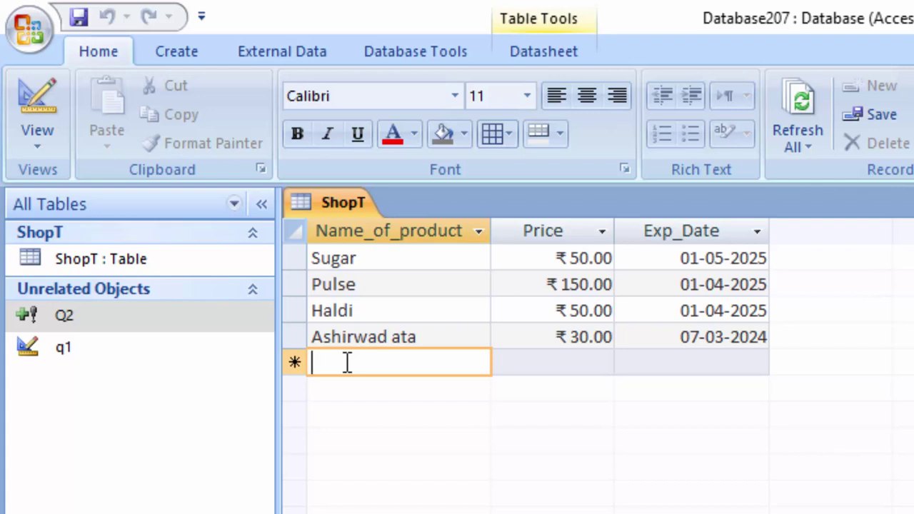
- Enter a Refined Oil row priced ₹140.00 expiring 30-11-2024 directly in the ShopT datasheet
type("Refi")
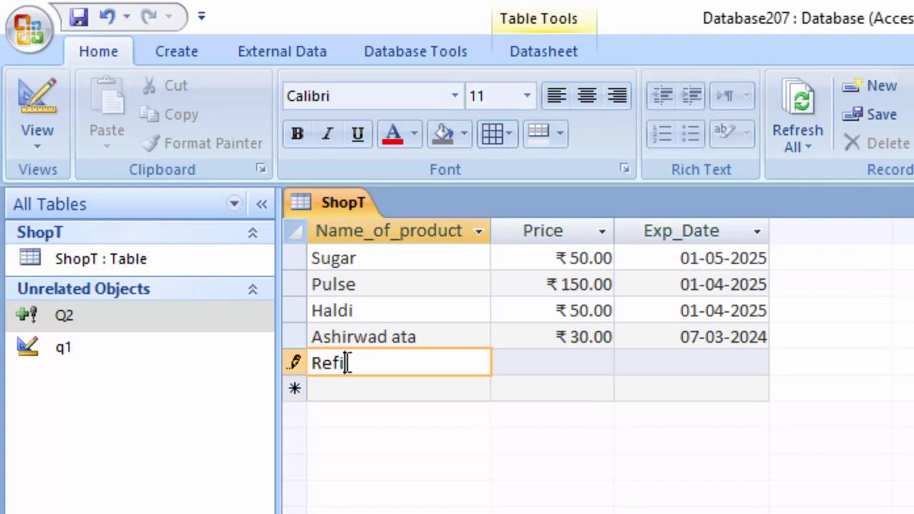
type("ned Oi")
type("l")
left_click(560, 365)
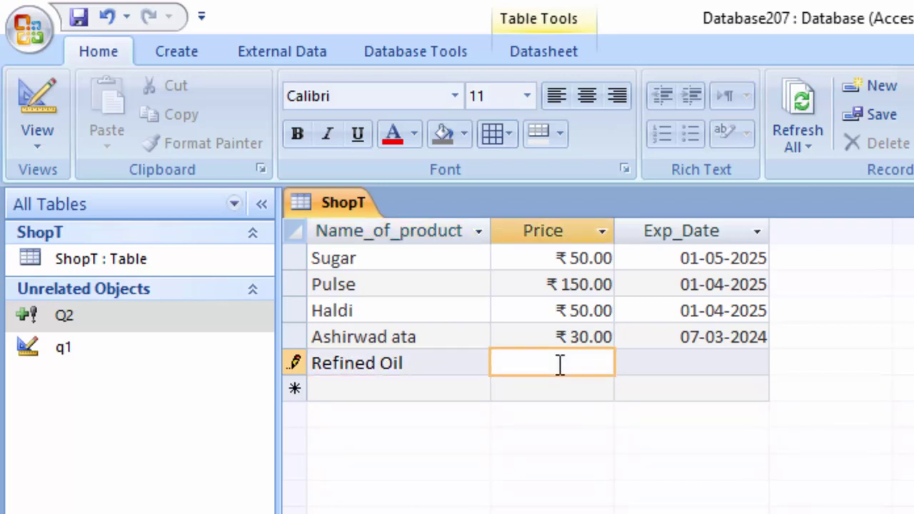
type("140")
key("Tab")
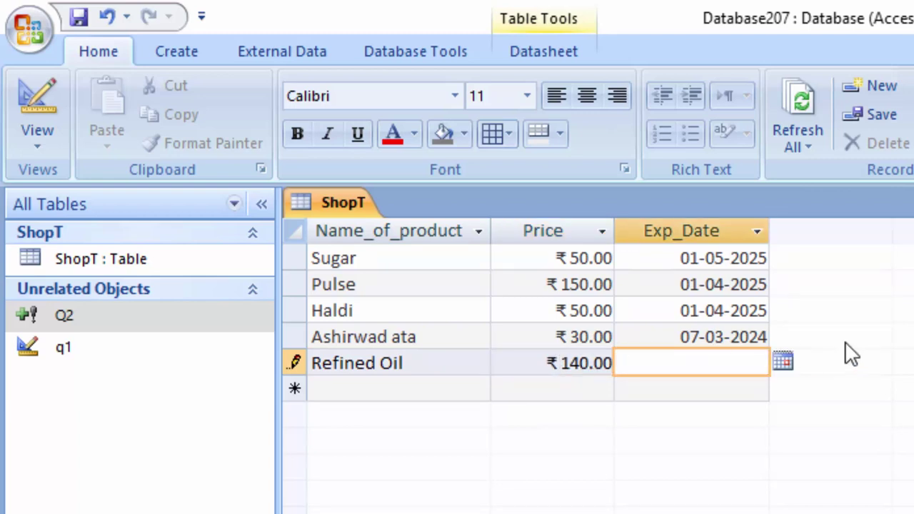
left_click(784, 363)
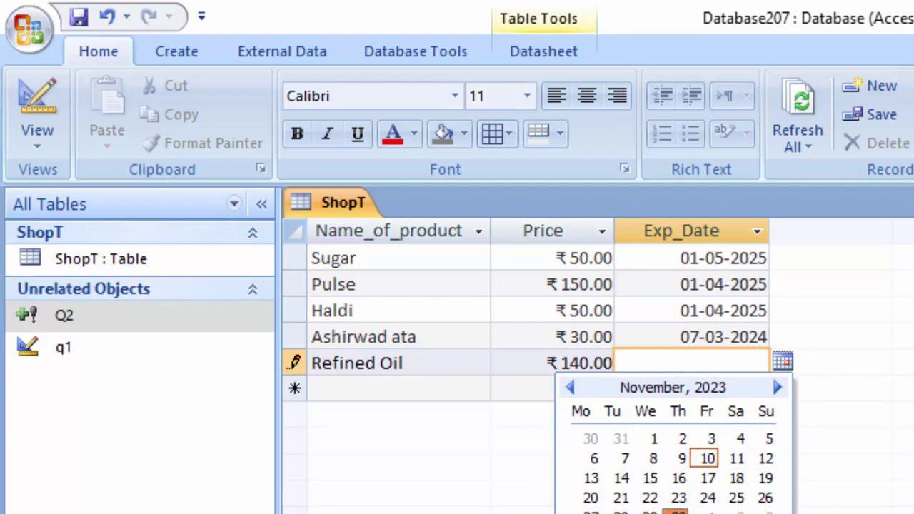
left_click(678, 512)
key("BackSpace")
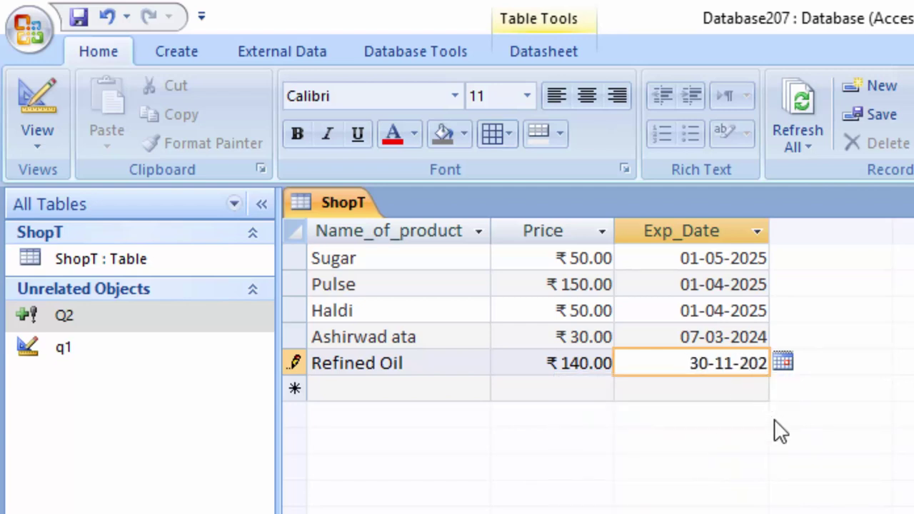
type("4")
key("Tab")
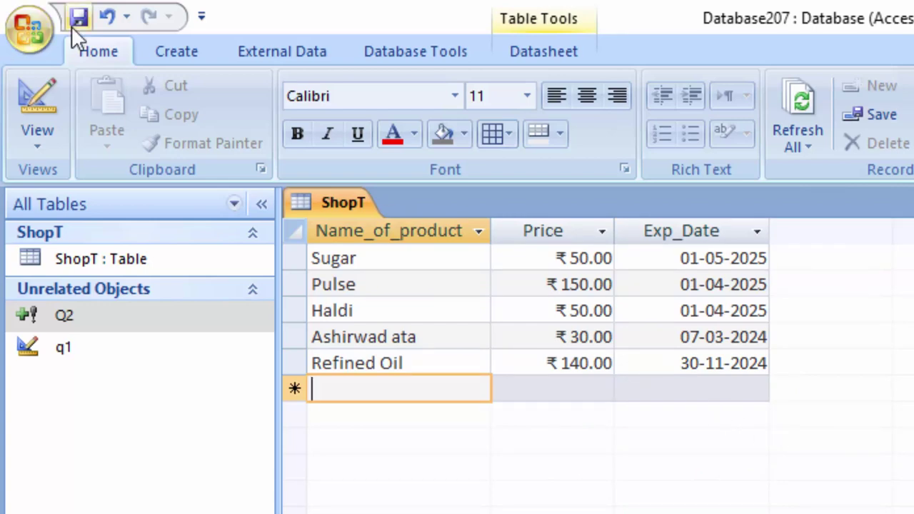
- Open Q2 and replace the product name 'Ashirwad ata' with 'Mustered Oil'
right_click(129, 327)
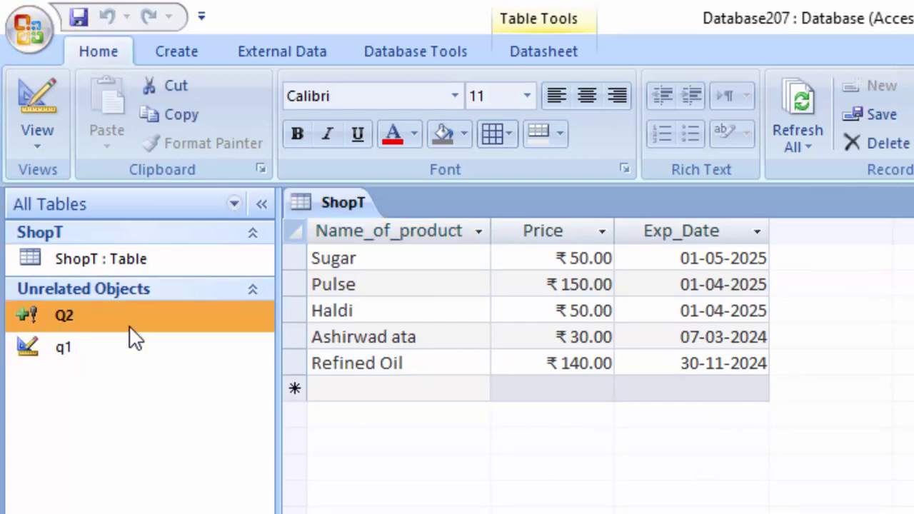
left_click(188, 381)
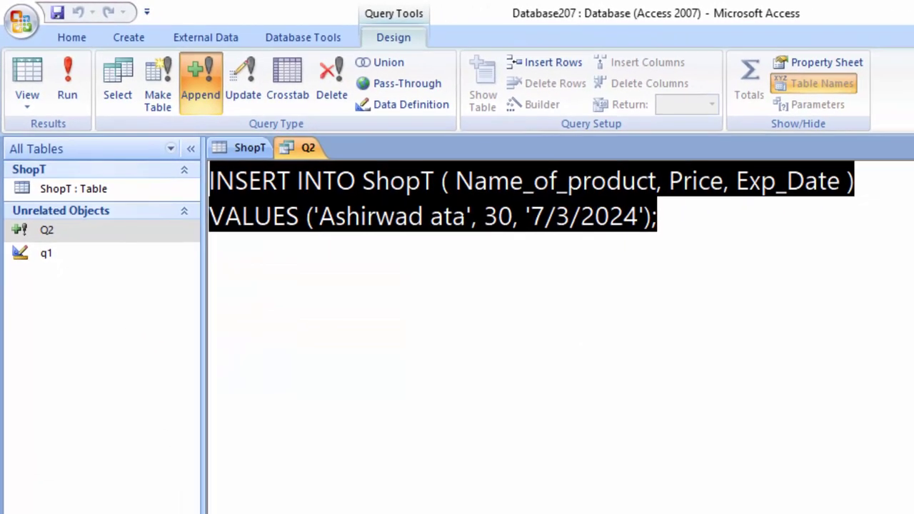
left_click(468, 217)
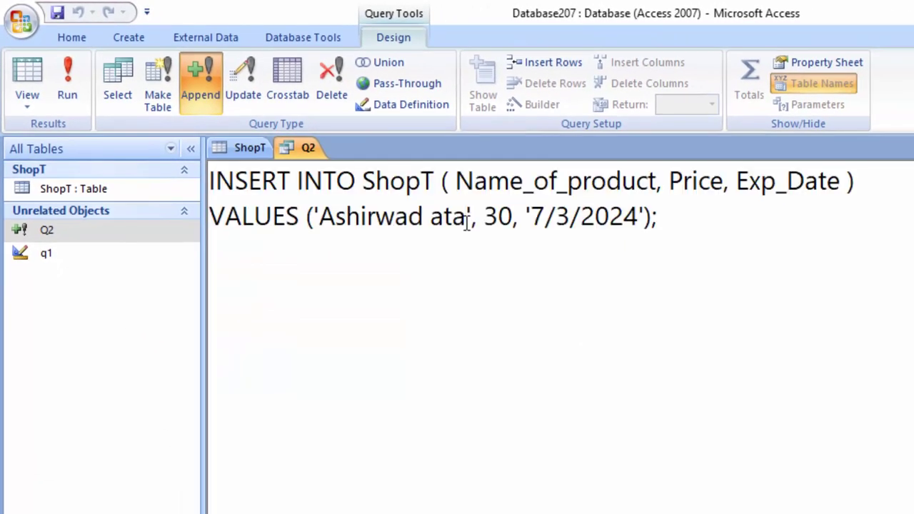
left_click(231, 153)
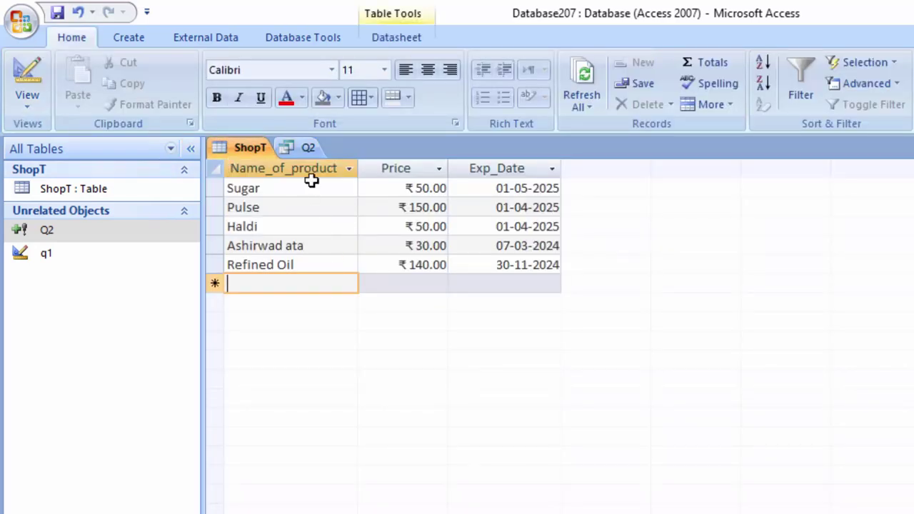
left_click(300, 147)
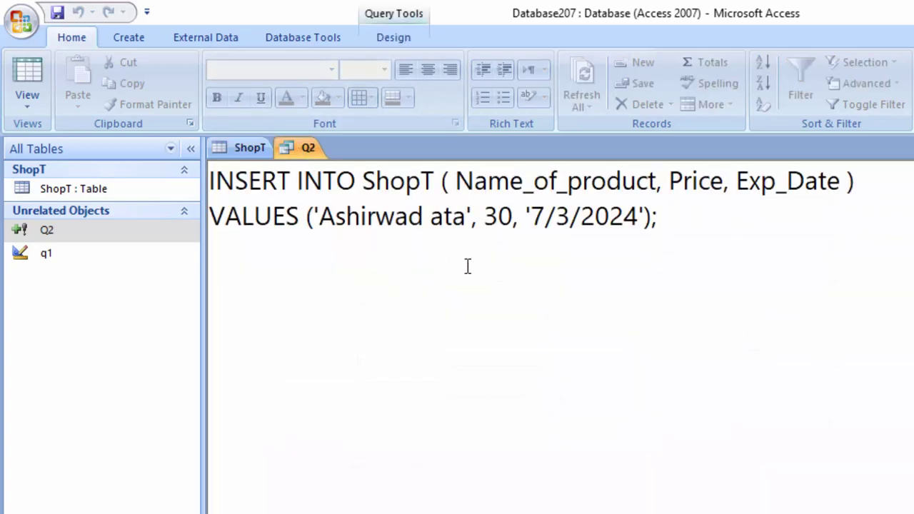
key("BackSpace")
key("BackSpace")
key("BackSpace")
key("BackSpace")
key("BackSpace")
key("BackSpace")
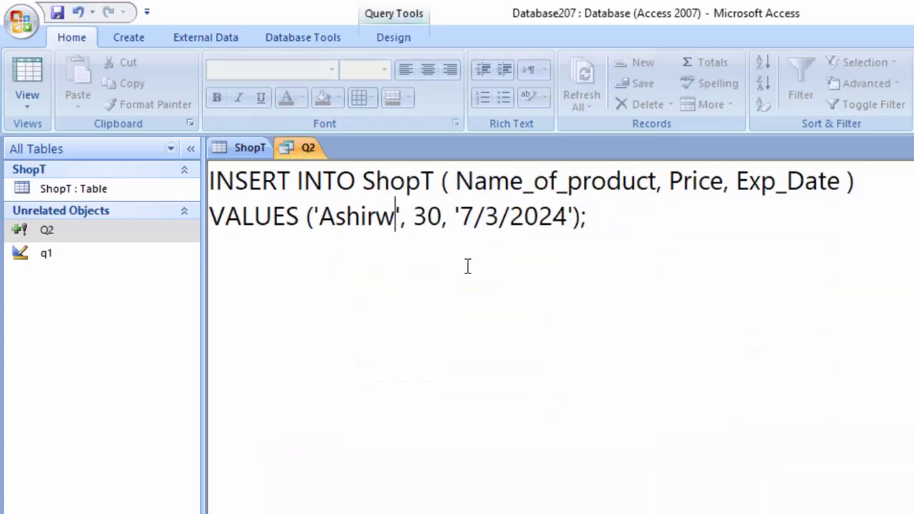
key("BackSpace")
key("BackSpace")
key("BackSpace")
key("BackSpace")
key("BackSpace")
key("BackSpace")
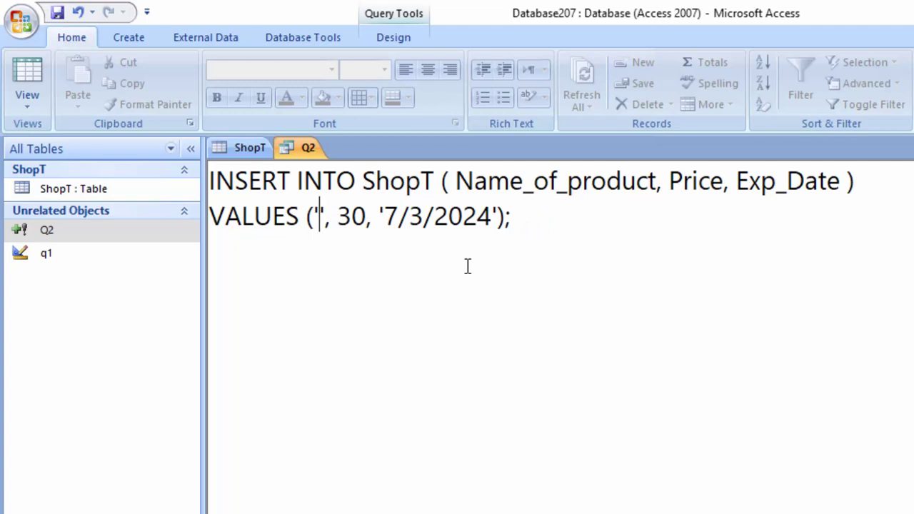
type("Mustere")
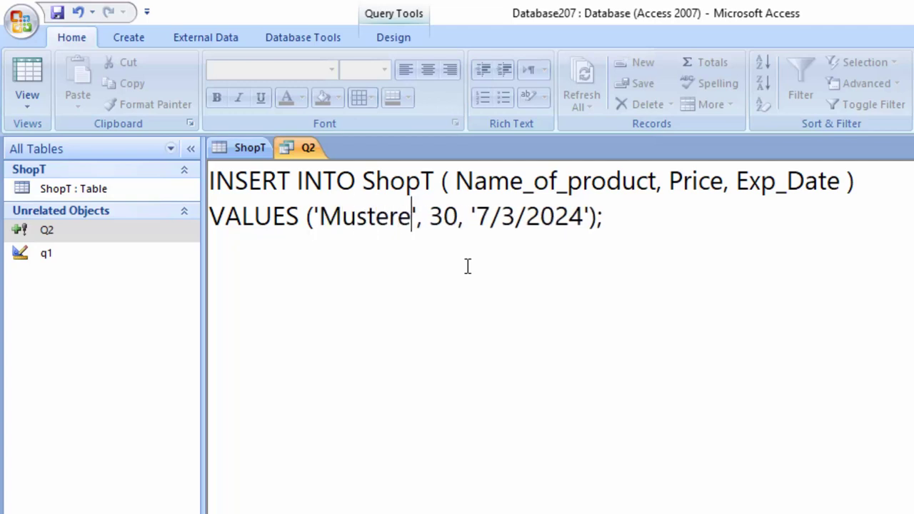
type("d Oil")
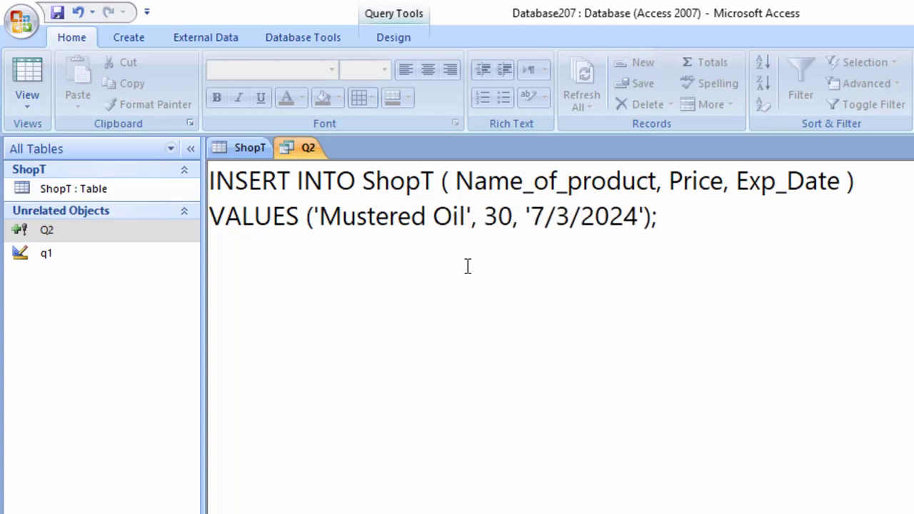
- Change the price from 30 to 130 and run Q2 to append the Mustered Oil row
left_click(486, 215)
type("1")
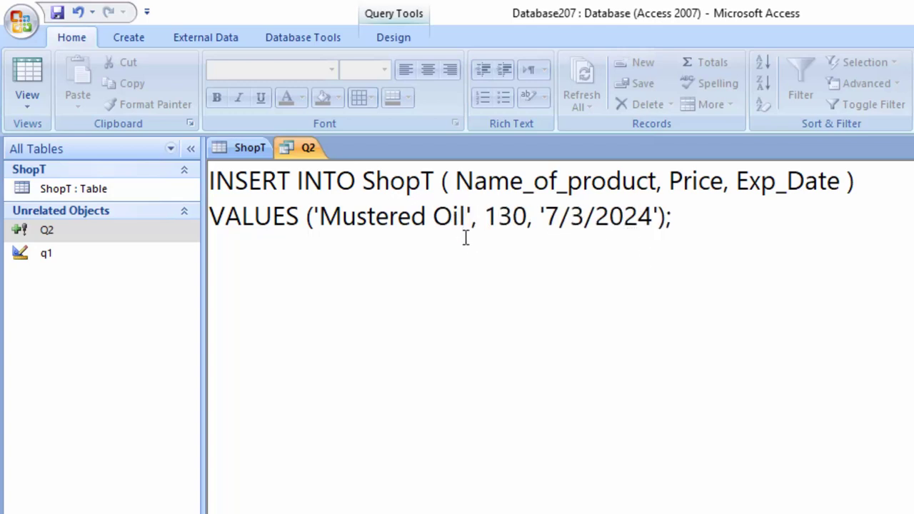
left_click(377, 37)
left_click(69, 93)
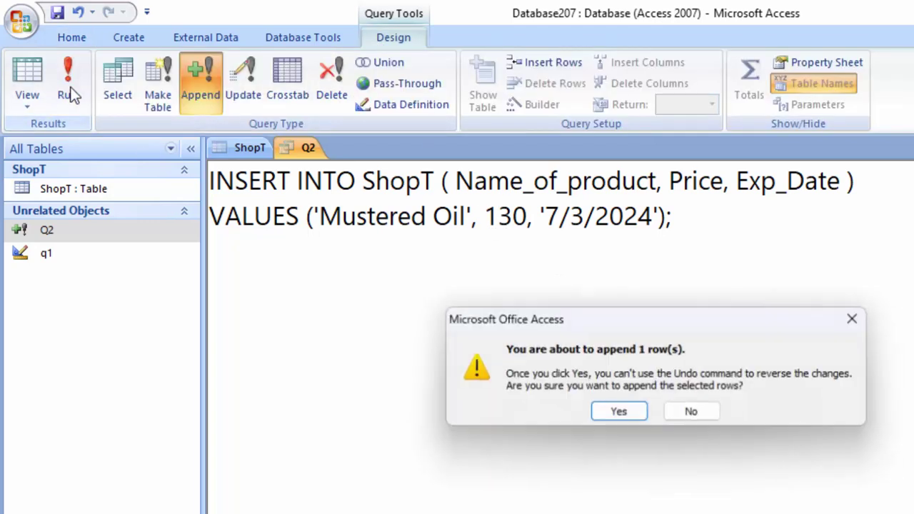
left_click(637, 411)
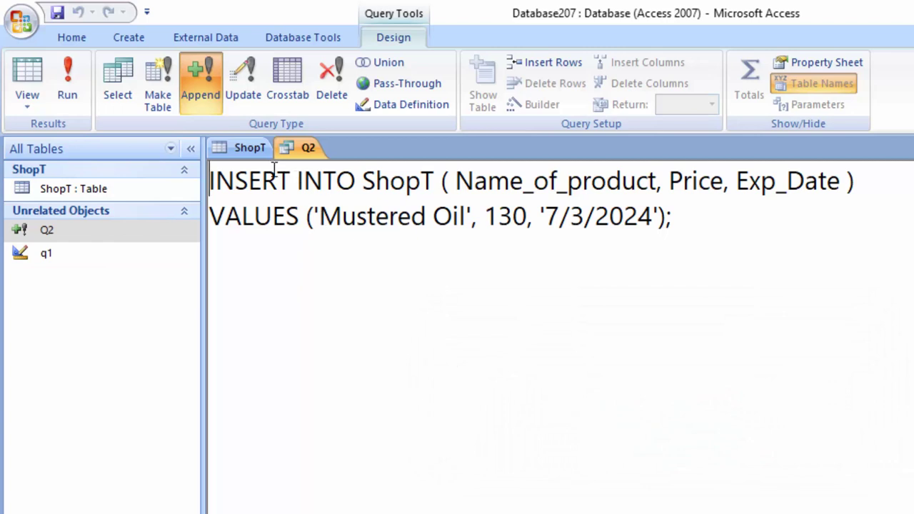
- Refresh the ShopT datasheet and check the new Mustered Oil row at ₹130.00
left_click(232, 149)
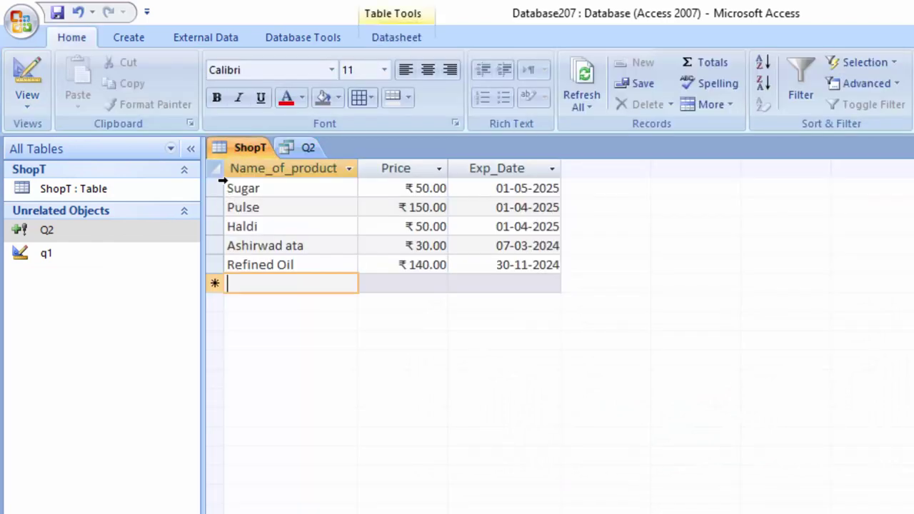
left_click(586, 77)
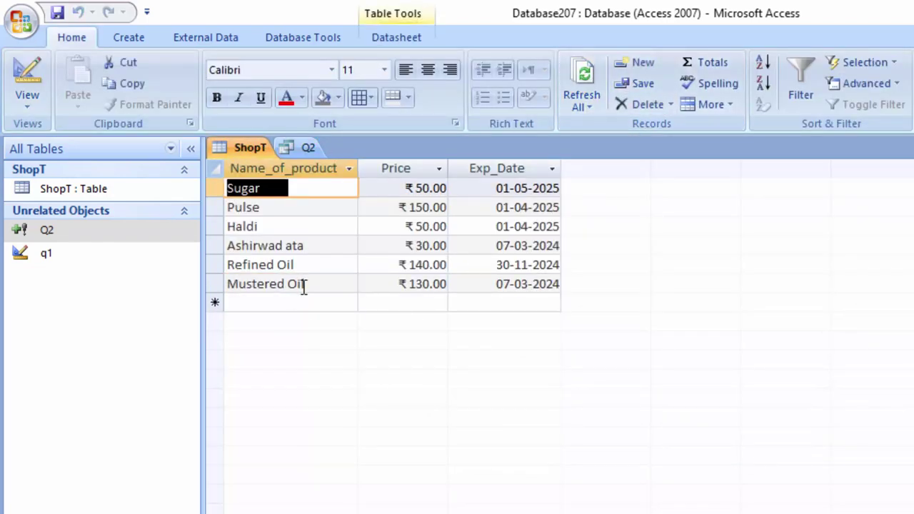
left_click(333, 288)
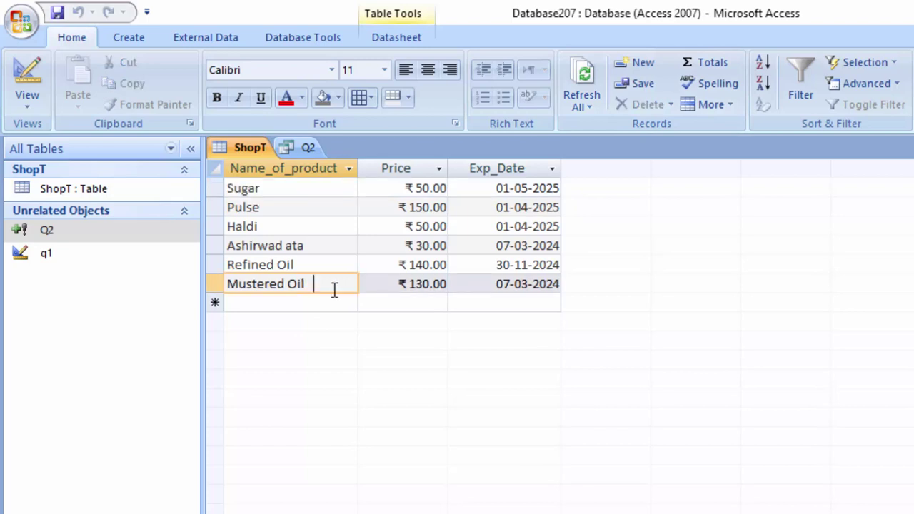